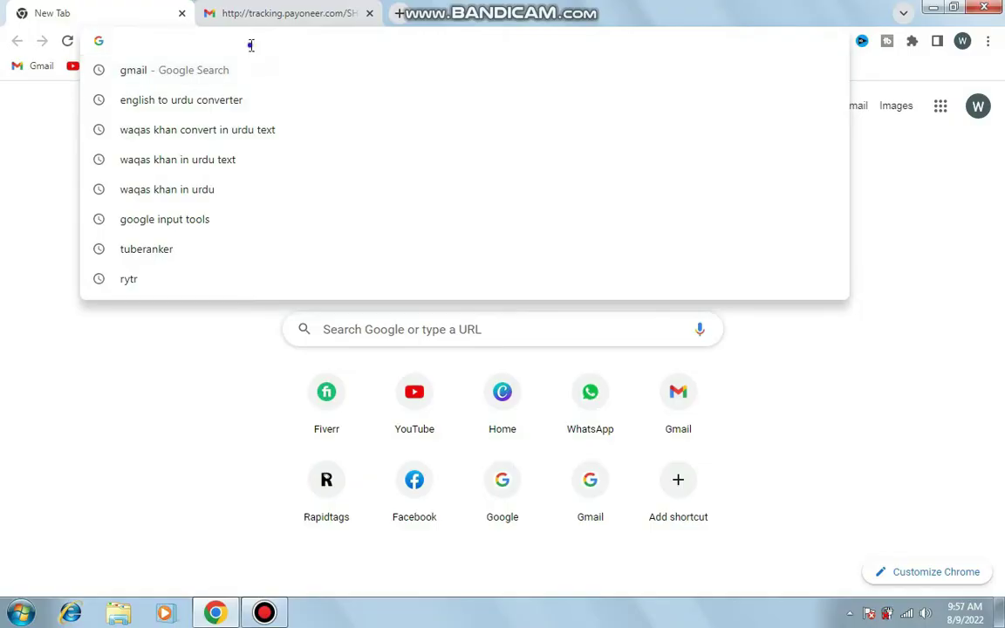
Load the pasted Payoneer tracking link in Chrome and close the extra tab.
{"action": "right_click", "coordinate": [252, 40]}
{"action": "left_click", "coordinate": [290, 123]}
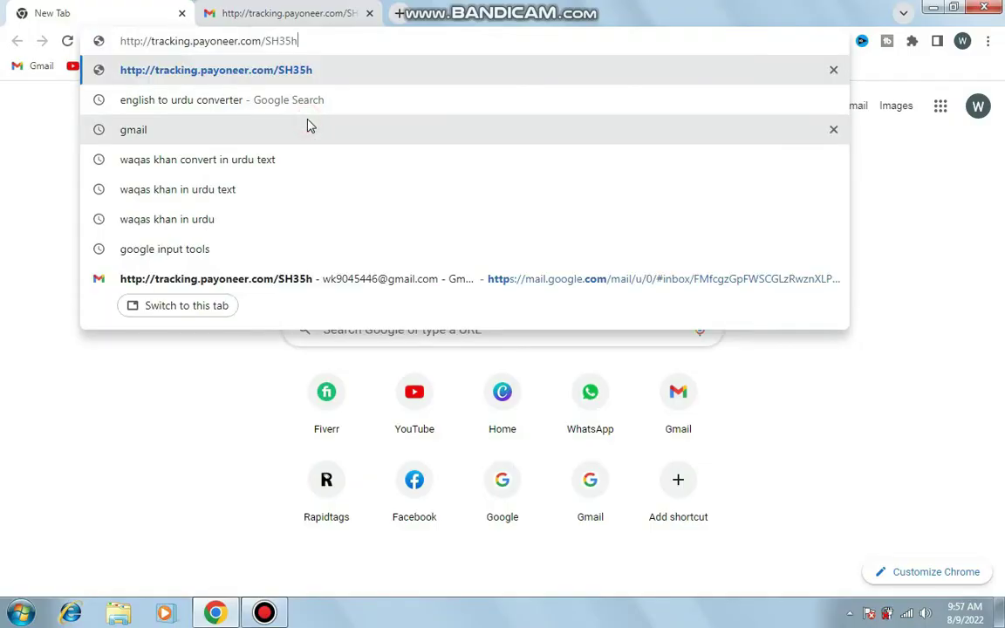
{"action": "key", "text": "Return"}
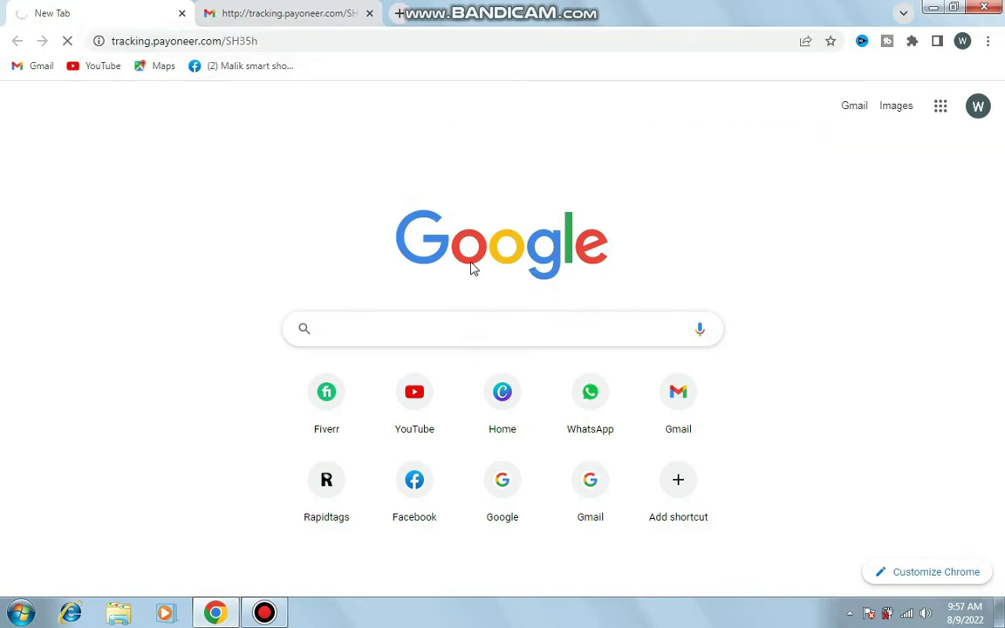
{"action": "left_click", "coordinate": [369, 14]}
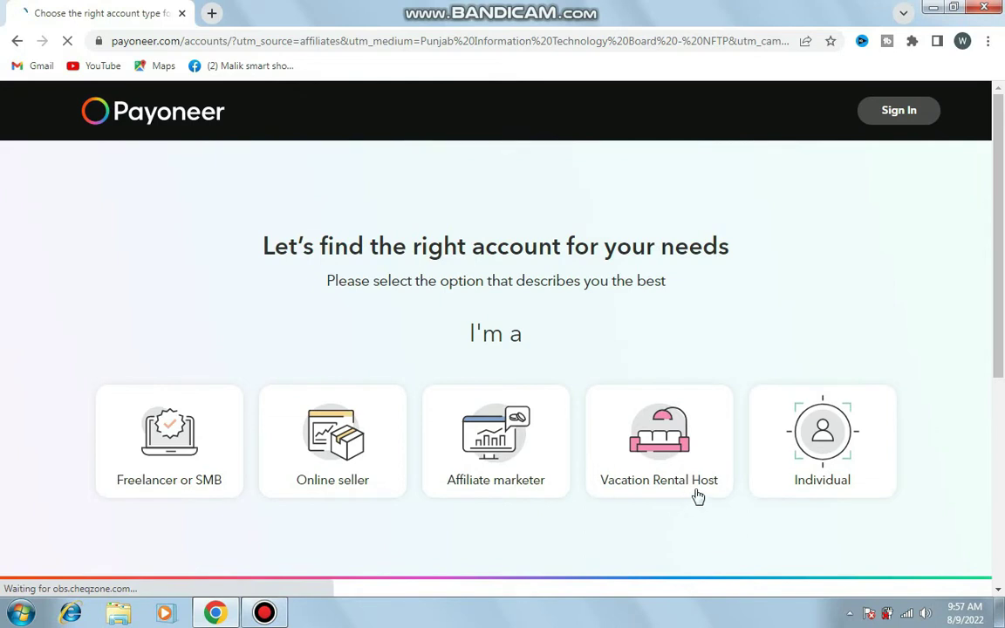
Choose Freelancer or SMB and 'Get paid by international clients or freelance marketplaces' to see the recommended account.
{"action": "left_click", "coordinate": [230, 493]}
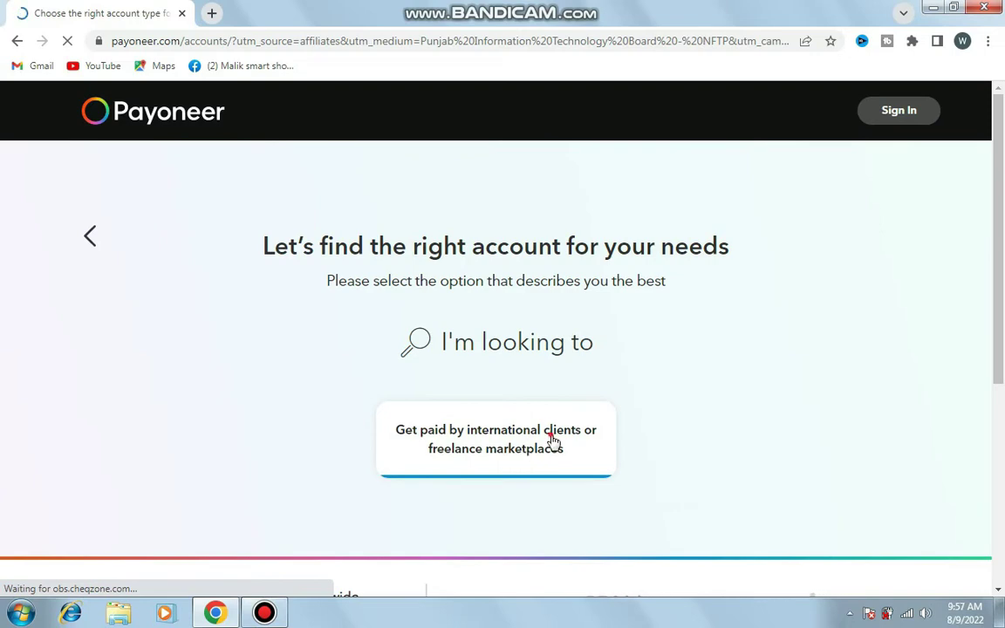
{"action": "left_click", "coordinate": [588, 424]}
{"action": "scroll", "coordinate": [420, 453], "scroll_direction": "down", "scroll_amount": 3}
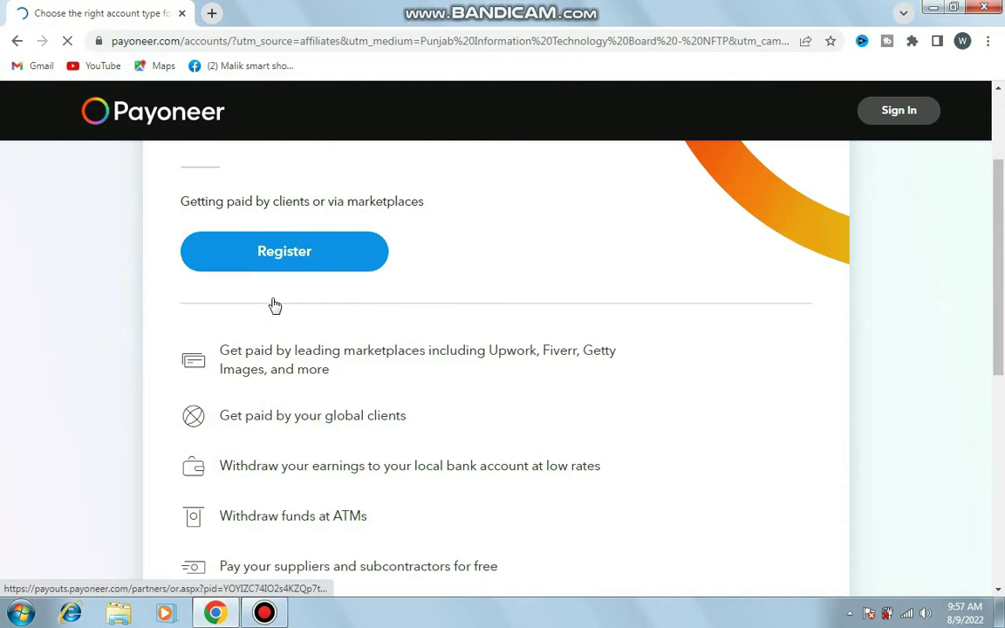
Register for the recommended account and enter the first name, last name and e-mail address twice.
{"action": "left_click", "coordinate": [319, 261]}
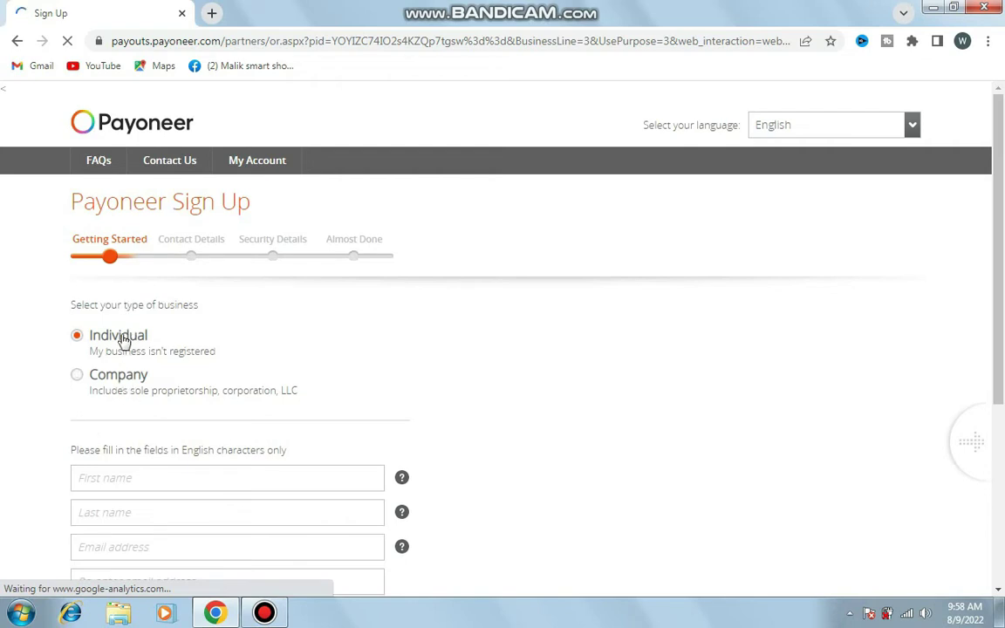
{"action": "left_click", "coordinate": [213, 479]}
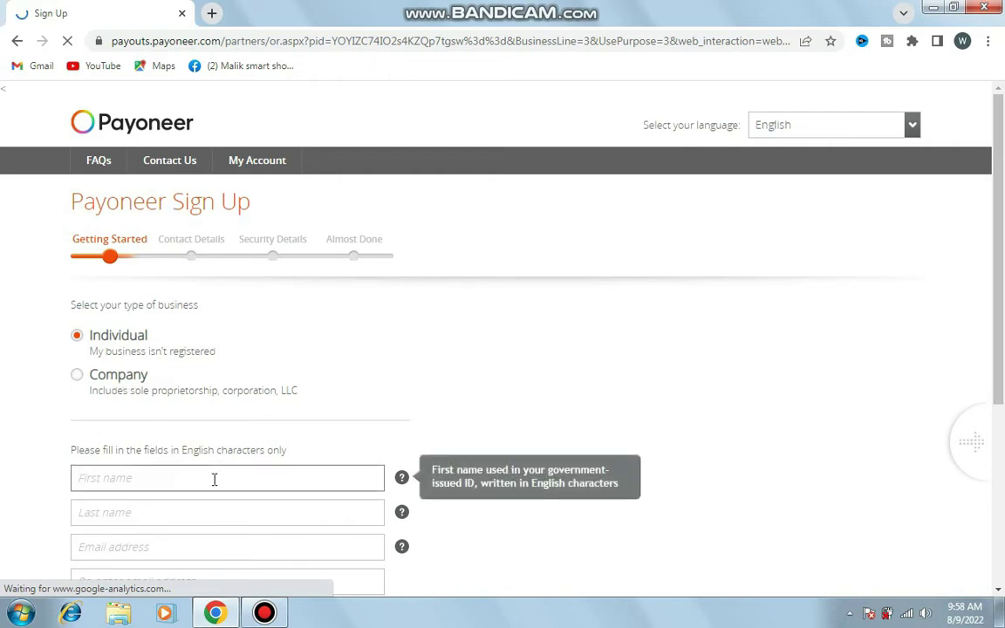
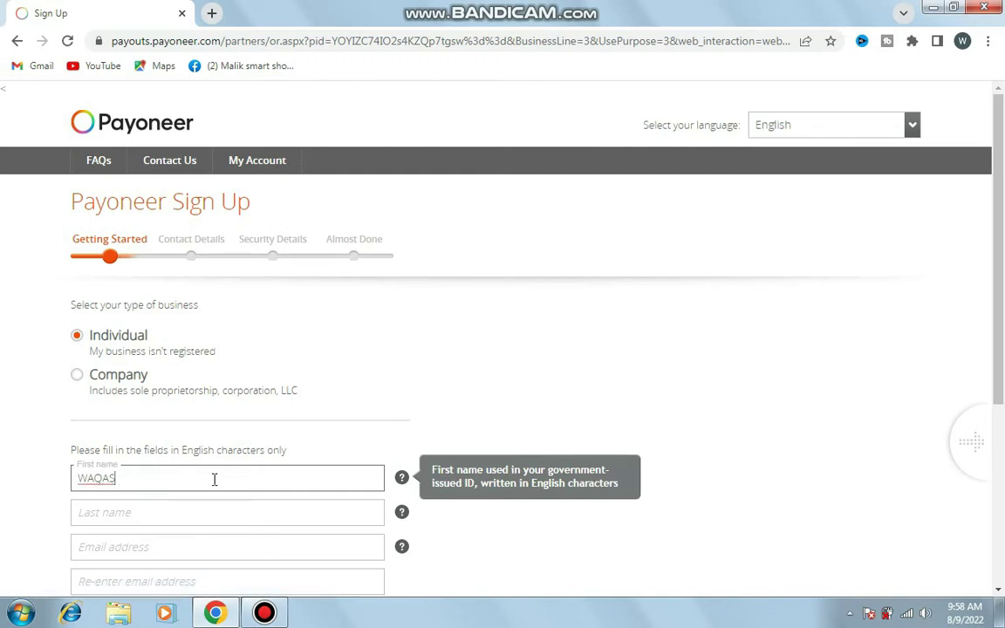
{"action": "key", "text": "Tab"}
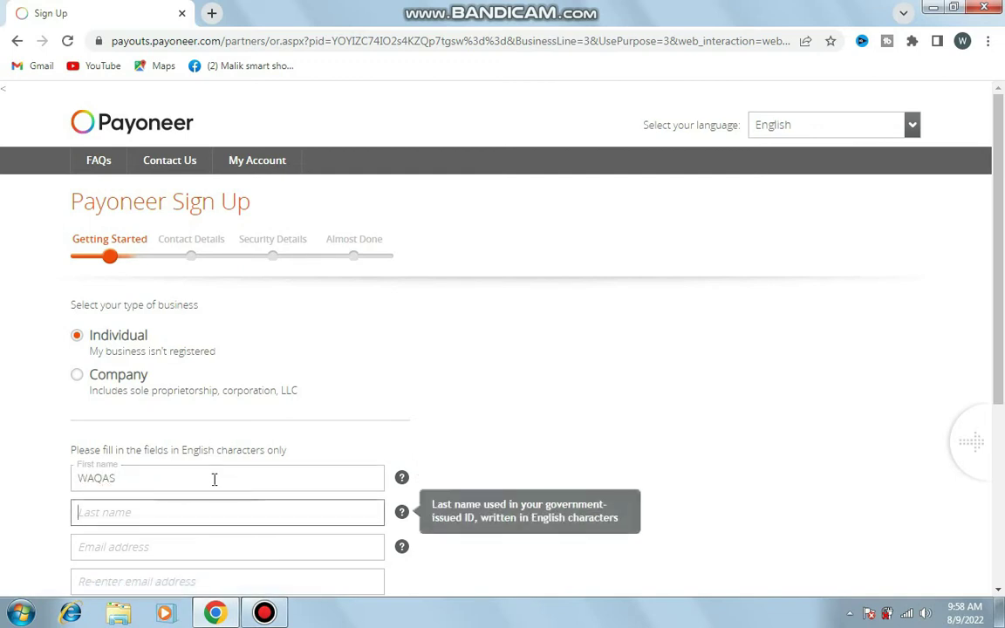
{"action": "key", "text": "Tab"}
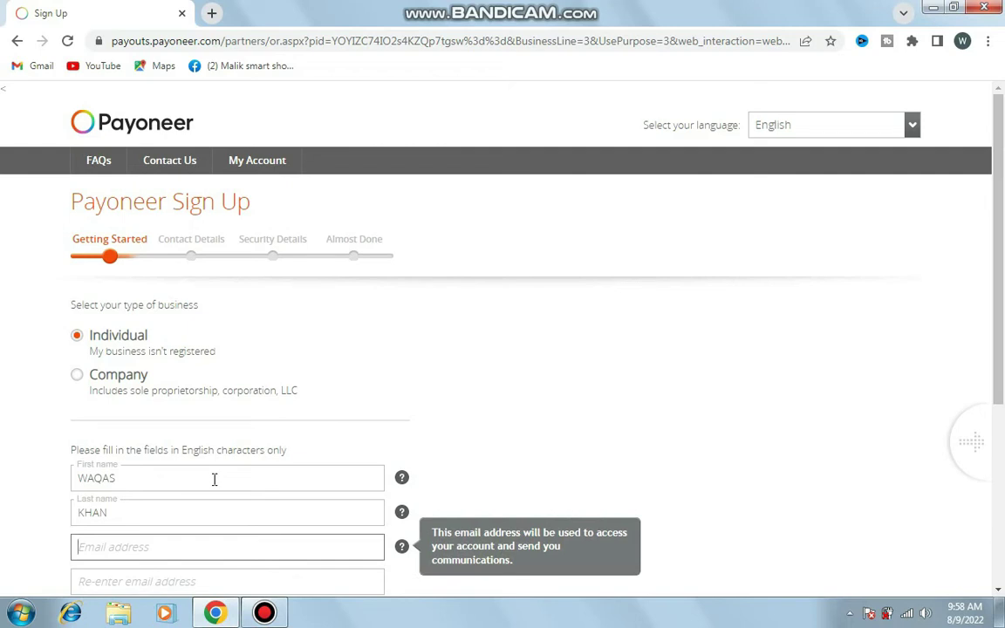
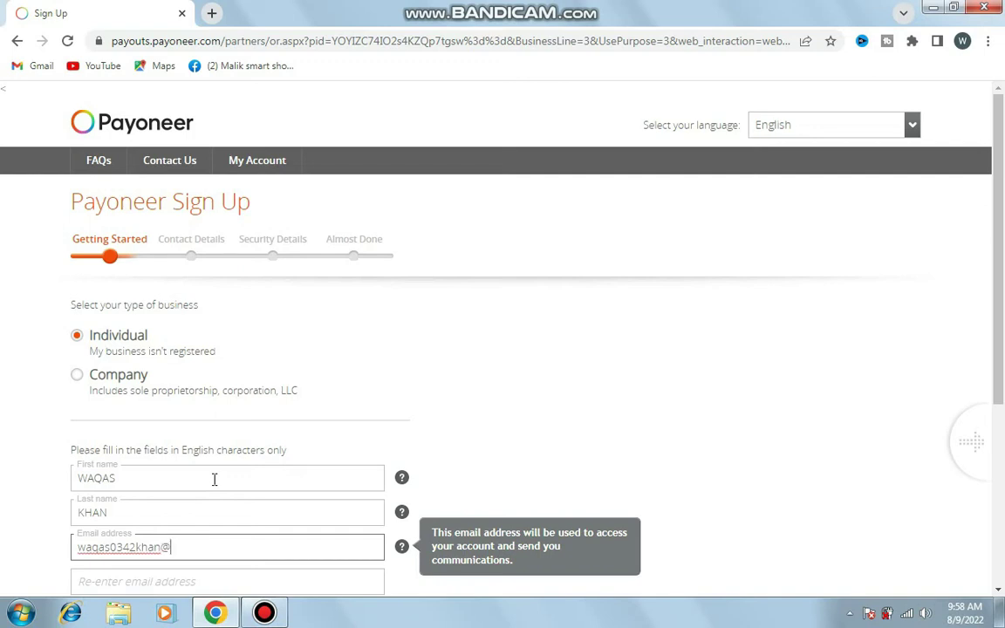
{"action": "key", "text": "Tab"}
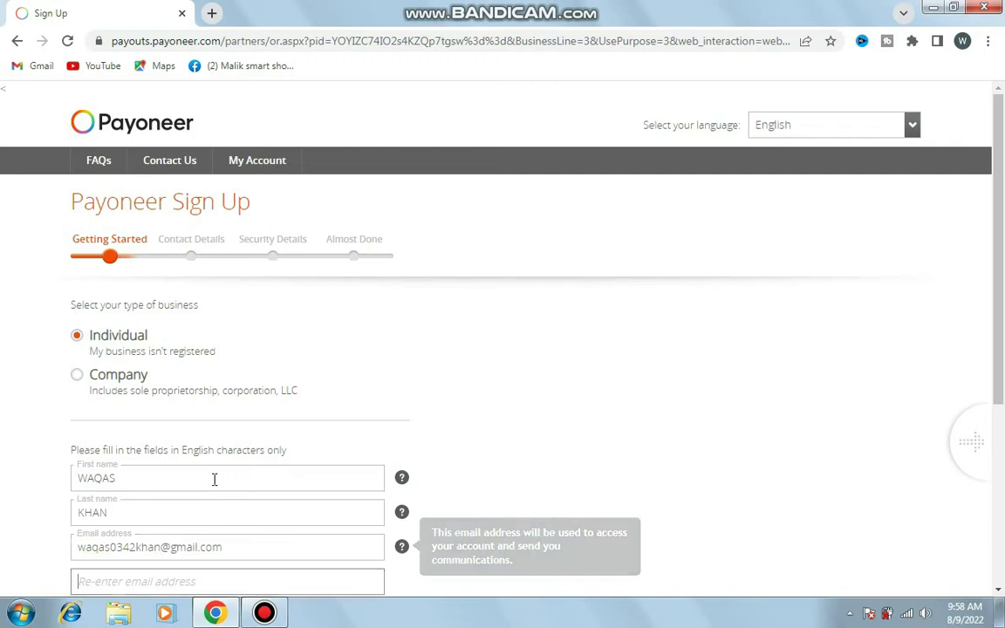
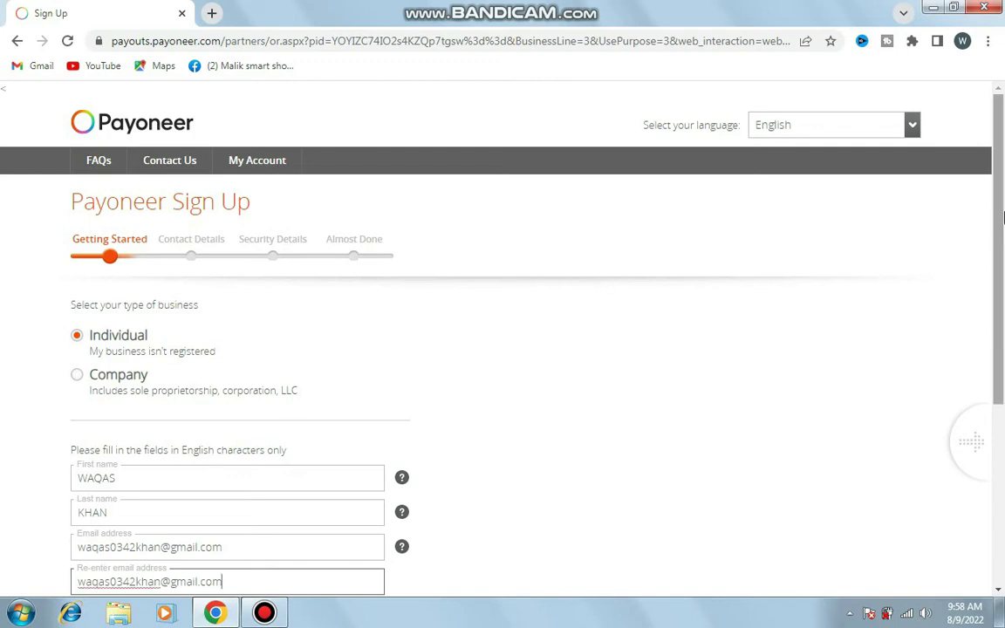
Pick the date of birth from the calendar, enter the captcha code and submit Getting Started.
{"action": "scroll", "coordinate": [1003, 218], "scroll_direction": "down", "scroll_amount": 3}
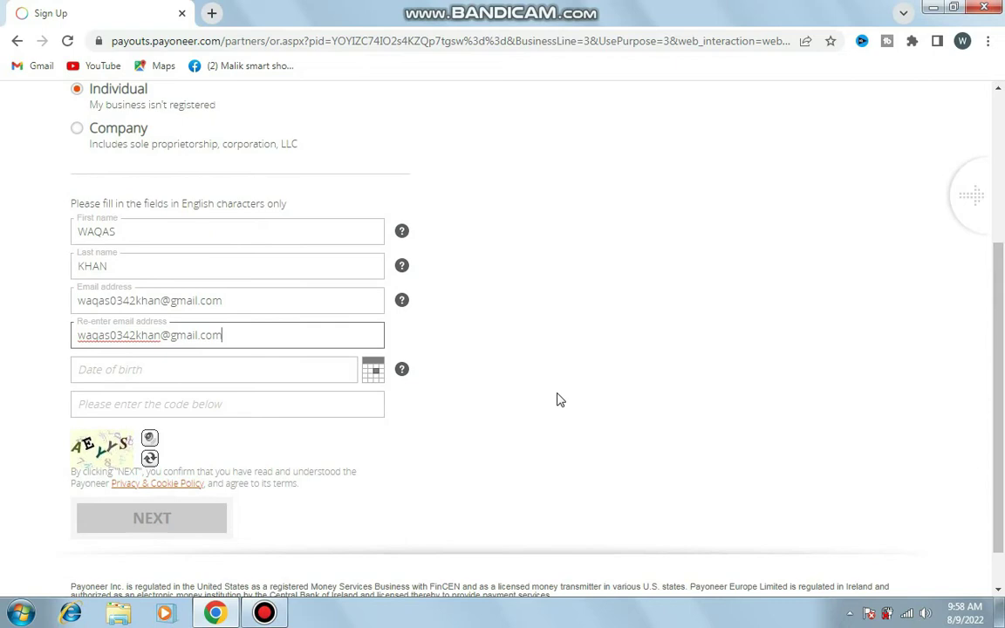
{"action": "left_click", "coordinate": [372, 370]}
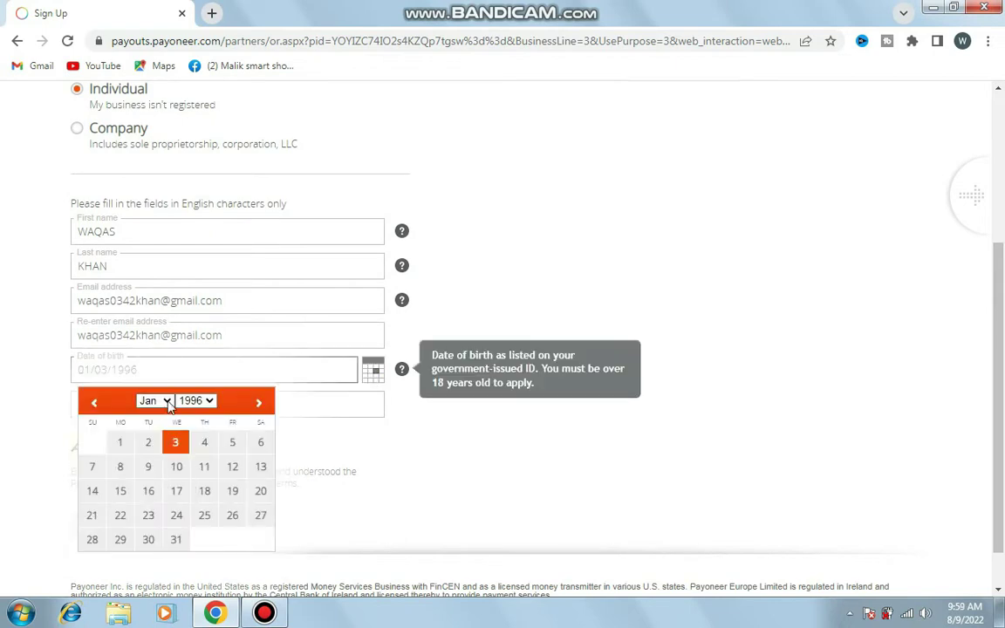
{"action": "left_click", "coordinate": [422, 427]}
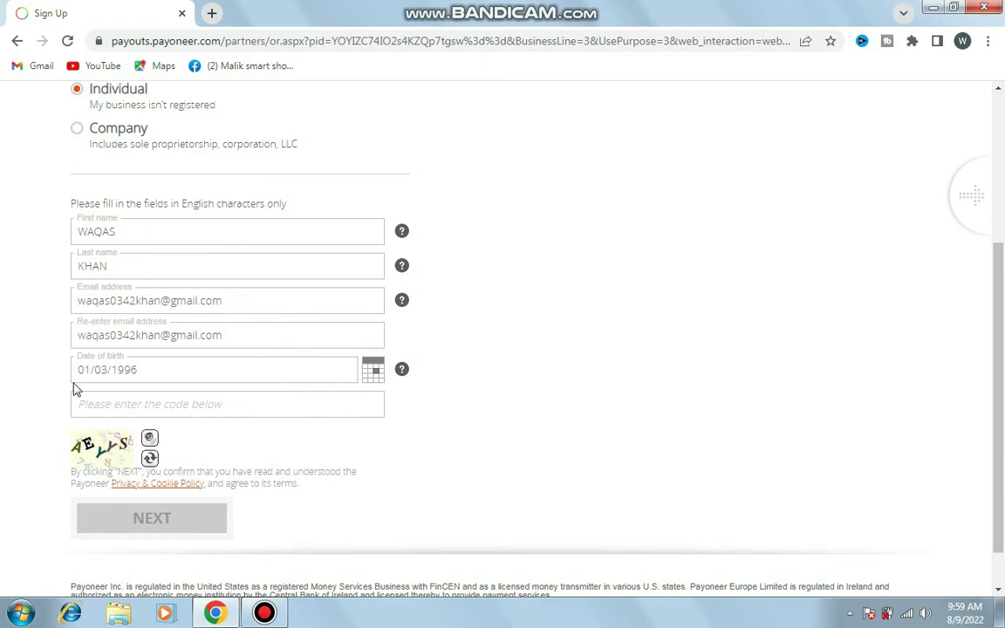
{"action": "left_click", "coordinate": [170, 408]}
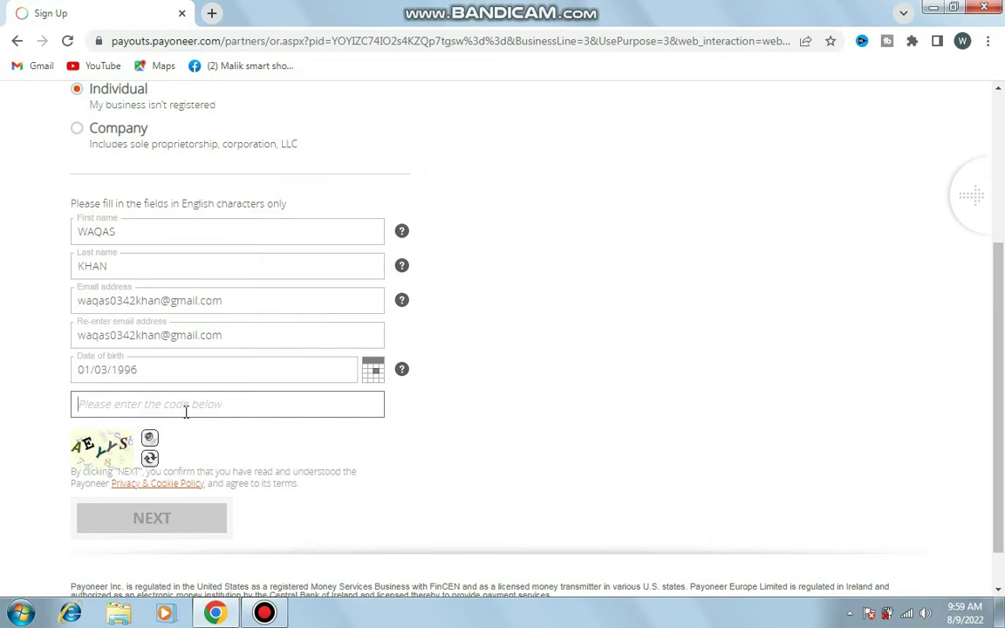
{"action": "type", "text": "A"}
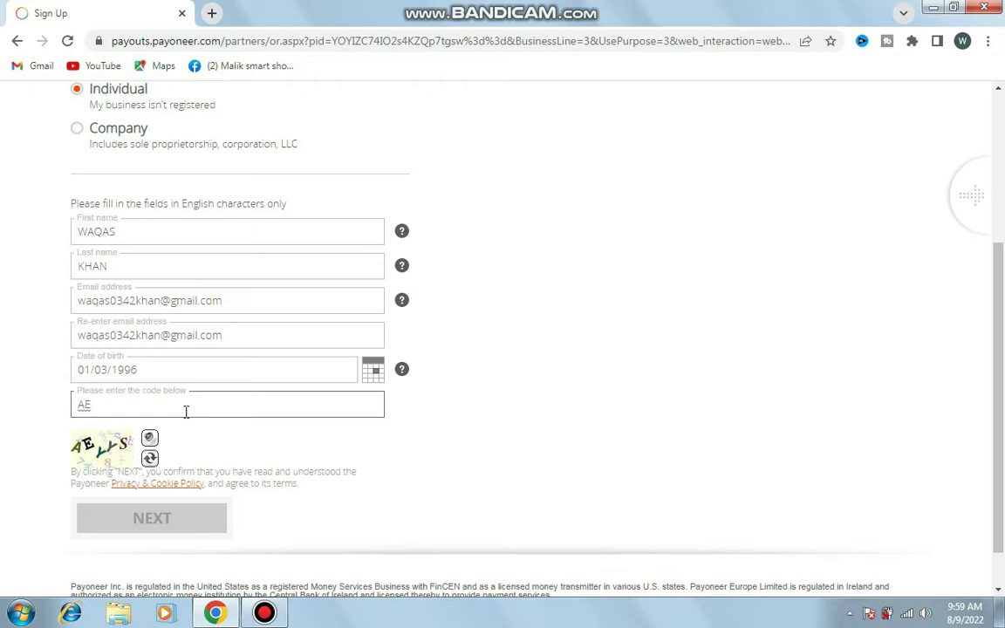
{"action": "type", "text": "EYYS"}
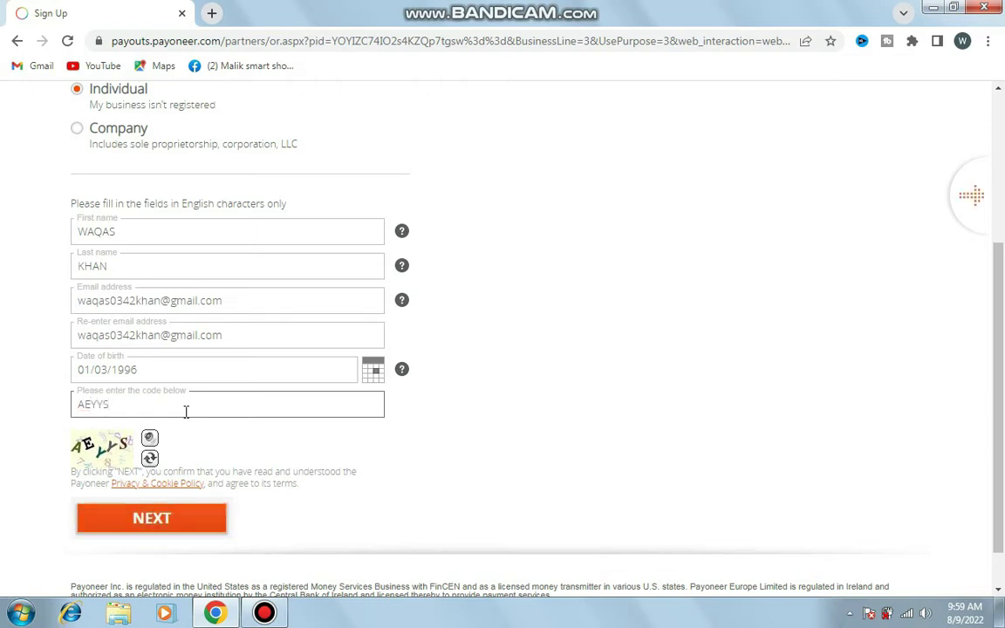
{"action": "key", "text": "Return"}
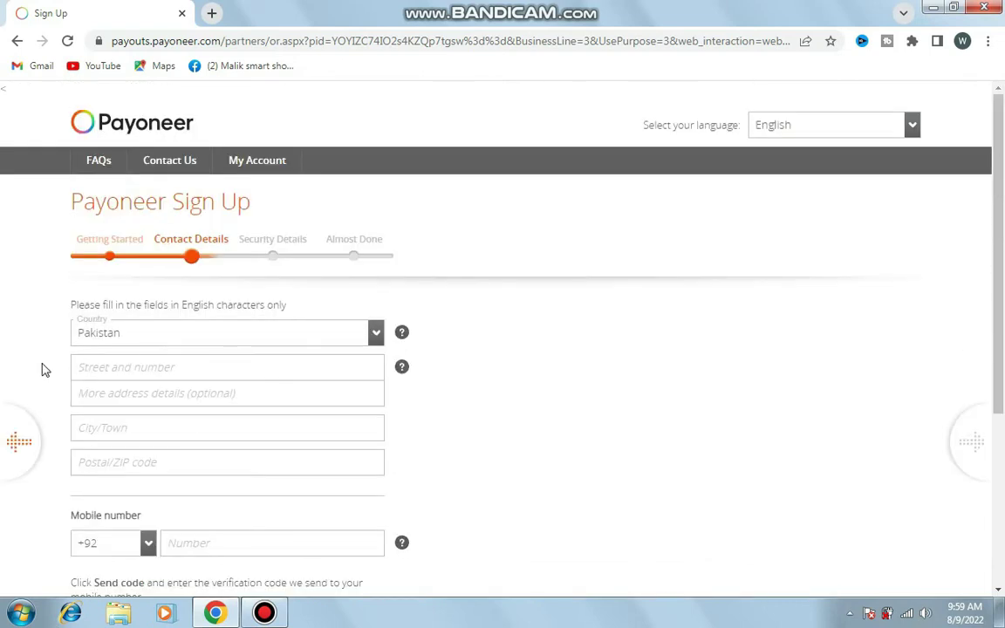
Fill in the street address, city and postal code on the Contact Details step.
{"action": "left_click", "coordinate": [173, 372]}
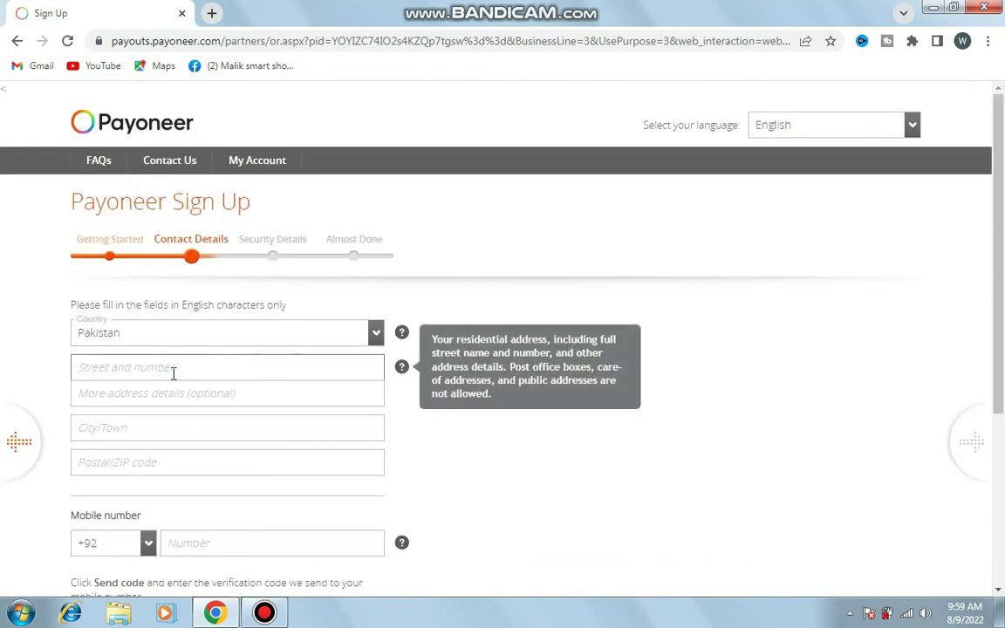
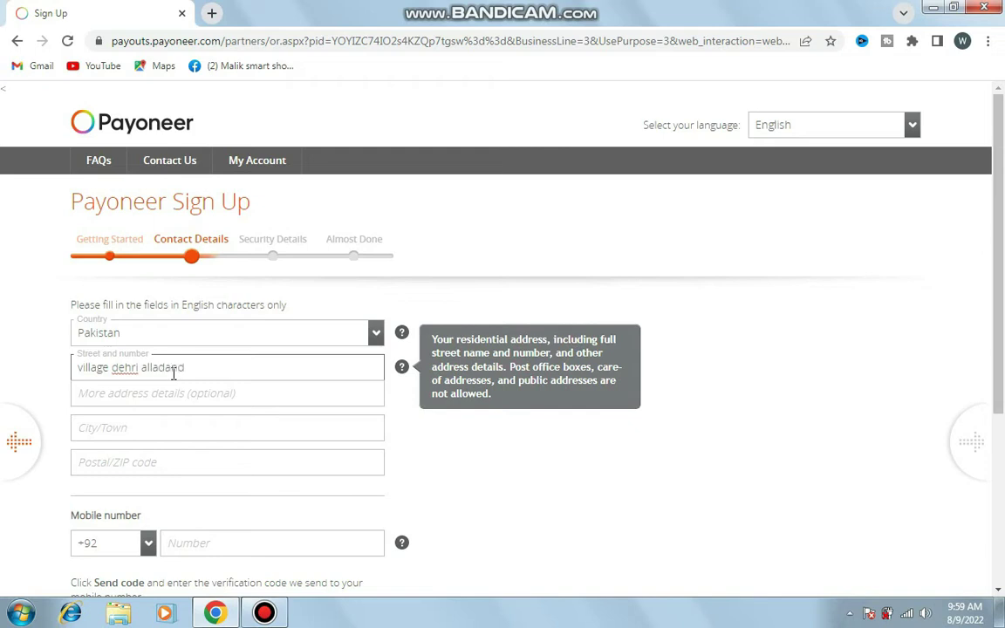
{"action": "key", "text": "Tab"}
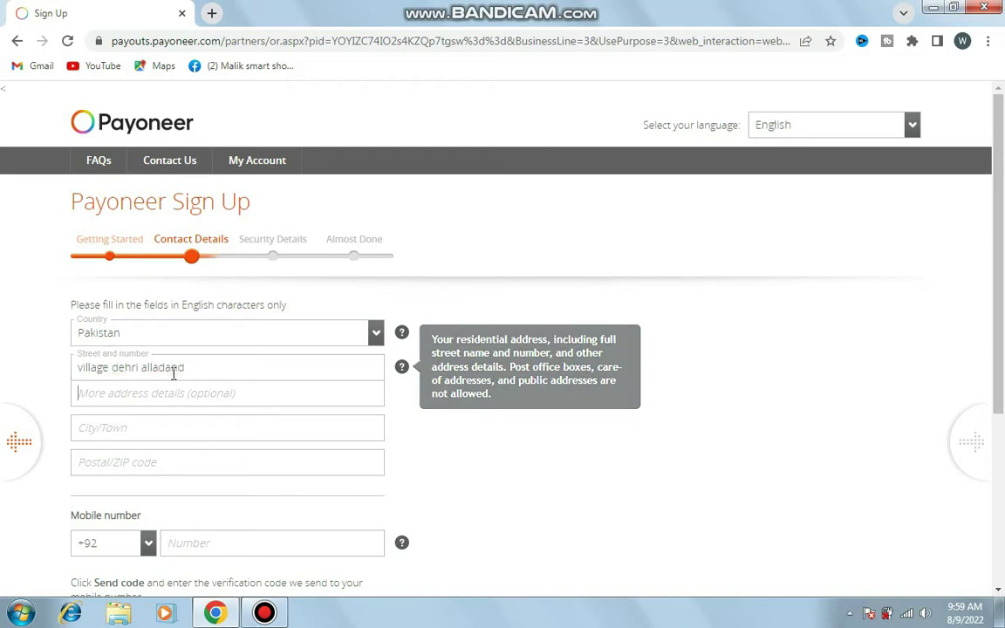
{"action": "key", "text": "Tab"}
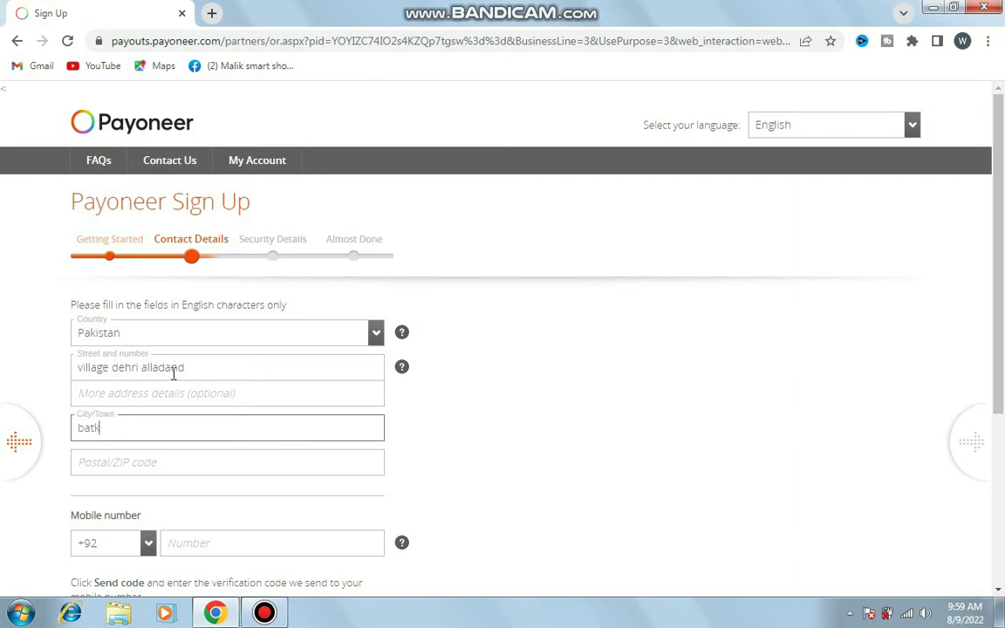
{"action": "key", "text": "Tab"}
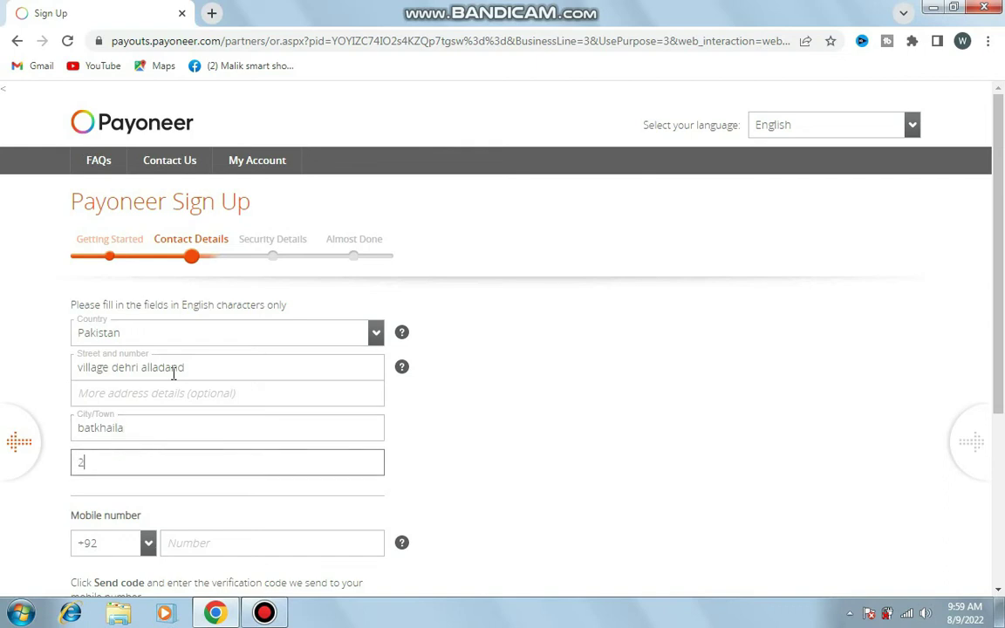
Enter the mobile number, correcting the mistyped digits.
{"action": "left_click", "coordinate": [239, 546]}
{"action": "type", "text": "034"}
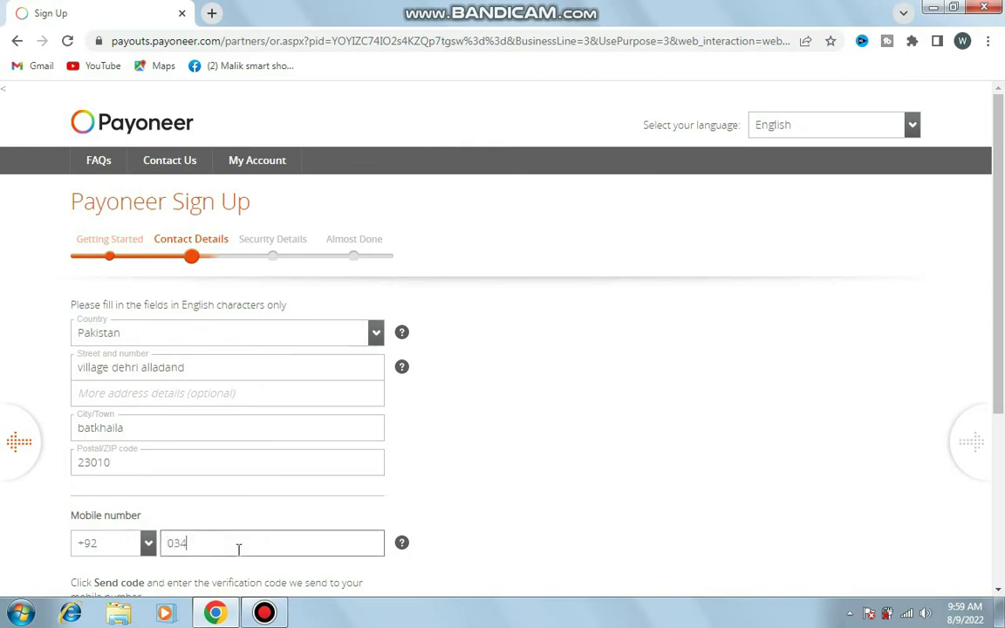
{"action": "key", "text": "BackSpace"}
{"action": "key", "text": "BackSpace"}
{"action": "key", "text": "BackSpace"}
{"action": "key", "text": "BackSpace"}
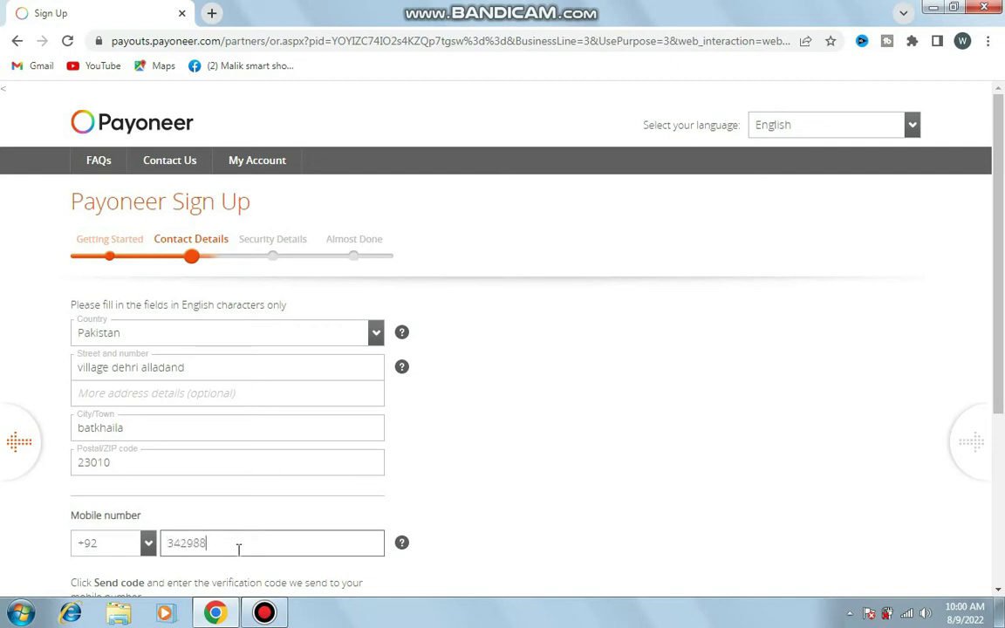
Request an SMS code, enter the received verification code and continue to Security Details.
{"action": "scroll", "coordinate": [279, 530], "scroll_direction": "down", "scroll_amount": 1}
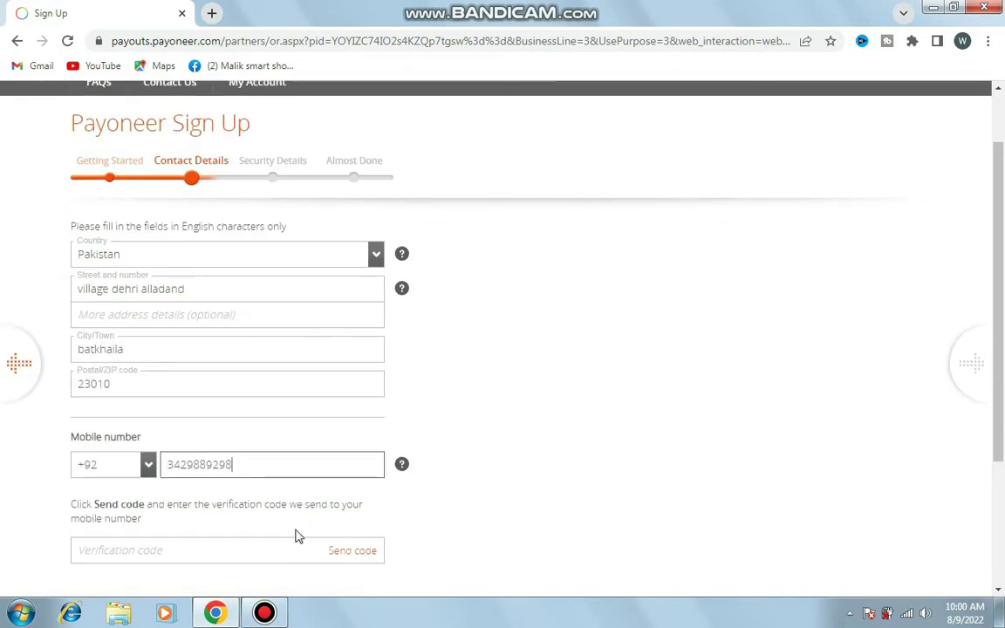
{"action": "left_click", "coordinate": [357, 557]}
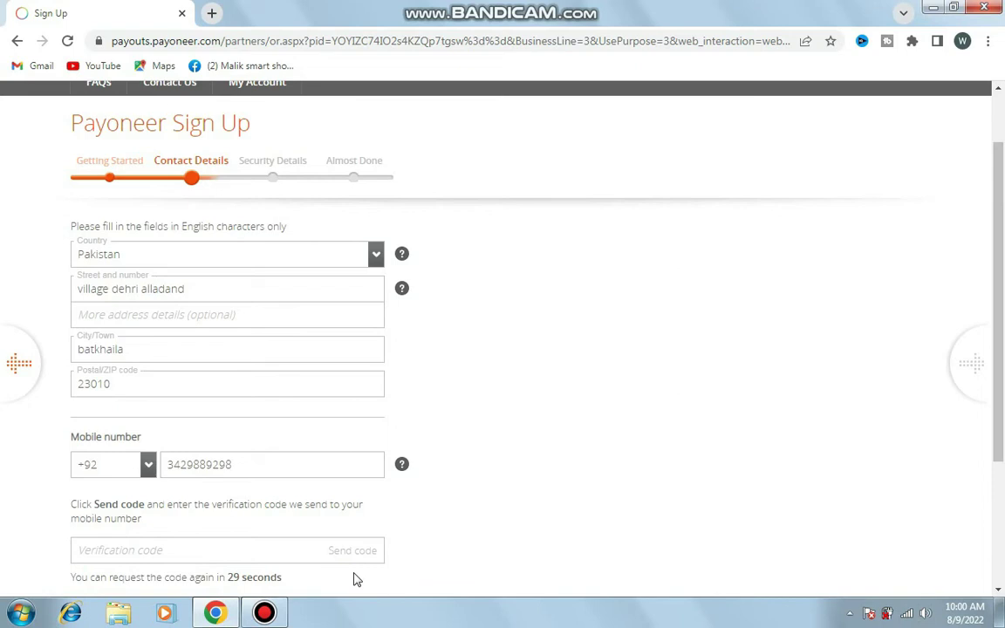
{"action": "scroll", "coordinate": [202, 424], "scroll_direction": "down", "scroll_amount": 2}
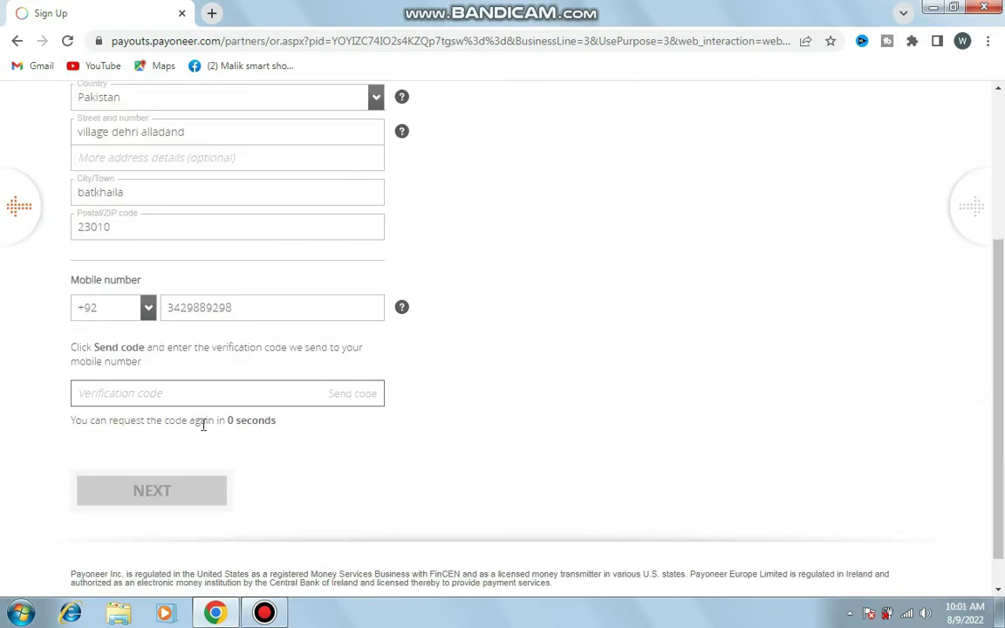
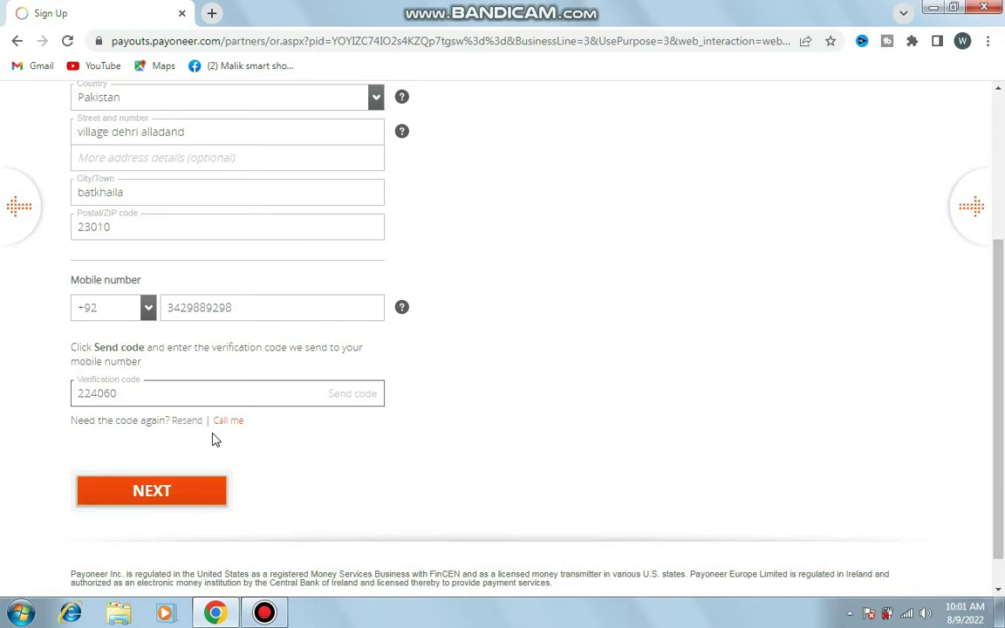
{"action": "left_click", "coordinate": [196, 484]}
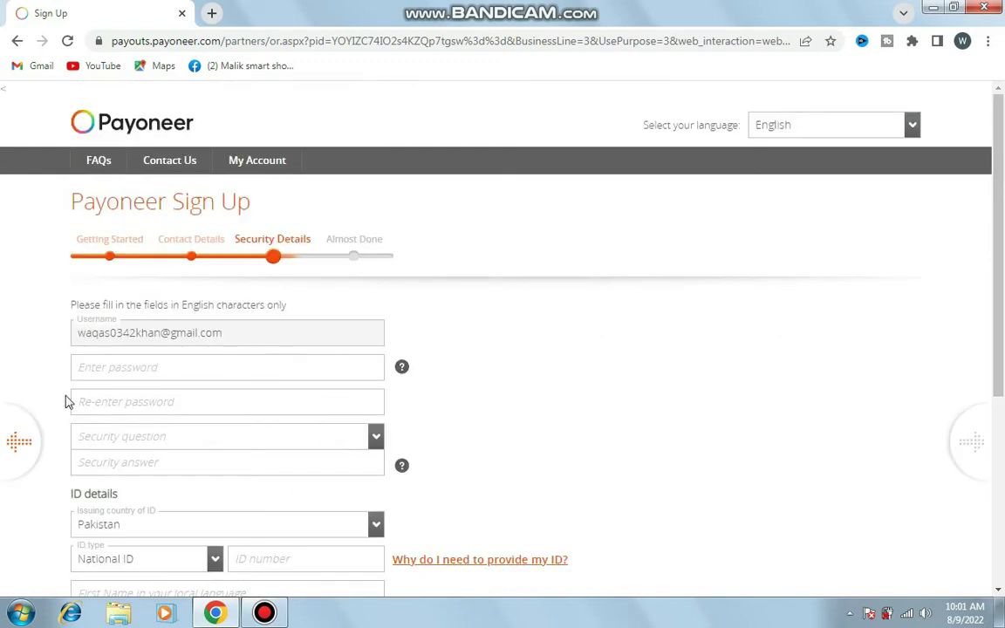
Enter the account password and re-enter it in the confirmation field.
{"action": "left_click", "coordinate": [192, 373]}
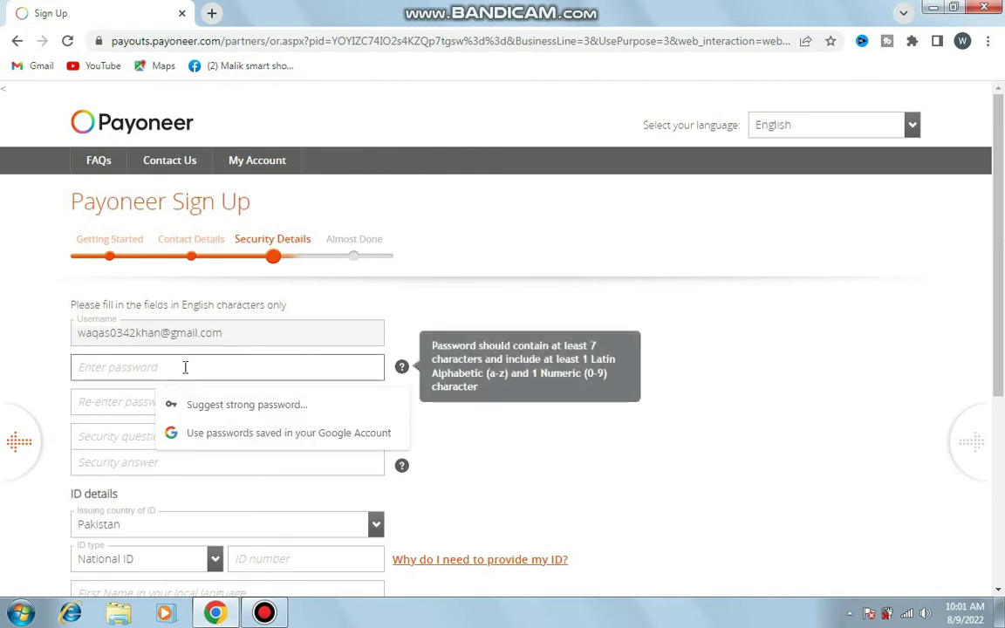
{"action": "key", "text": "BackSpace"}
{"action": "key", "text": "BackSpace"}
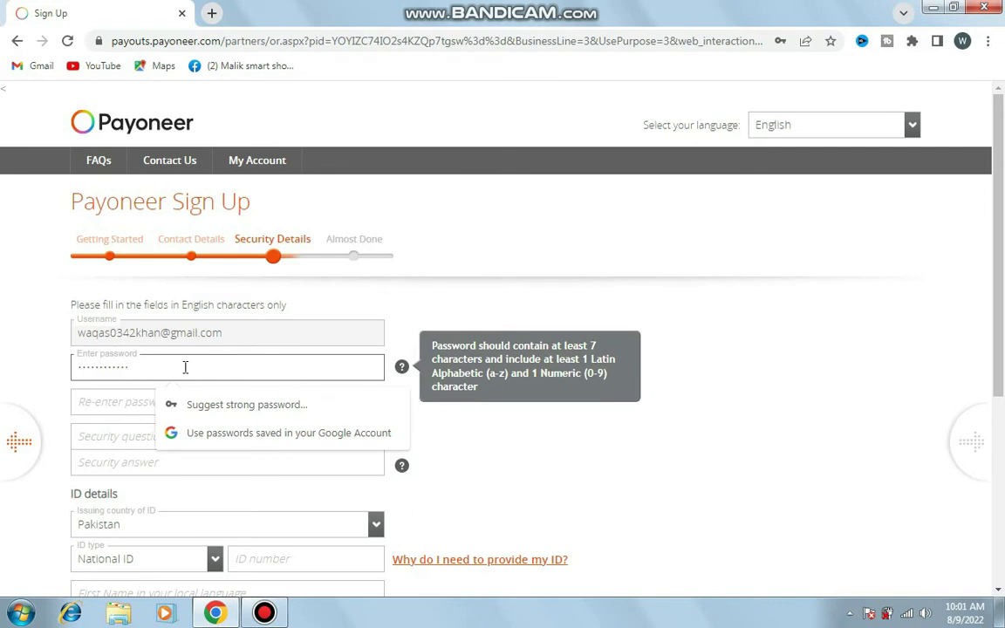
{"action": "key", "text": "Tab"}
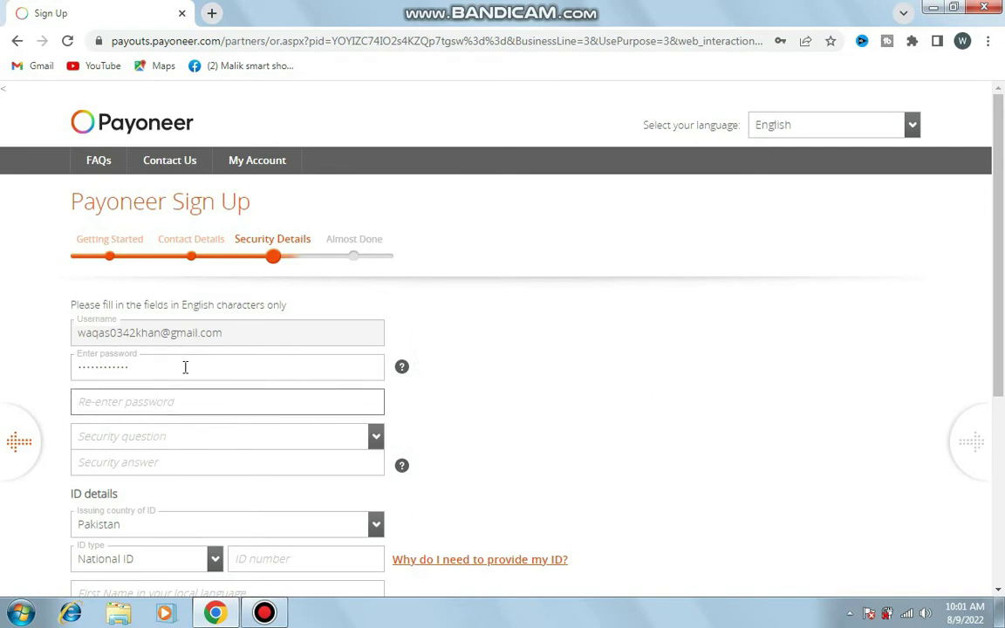
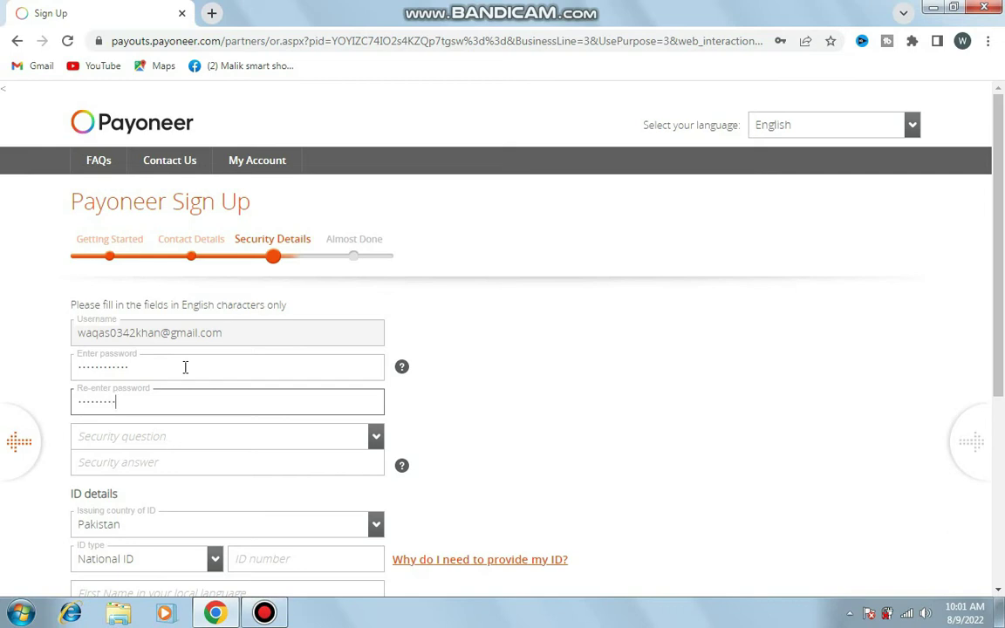
{"action": "key", "text": "Tab"}
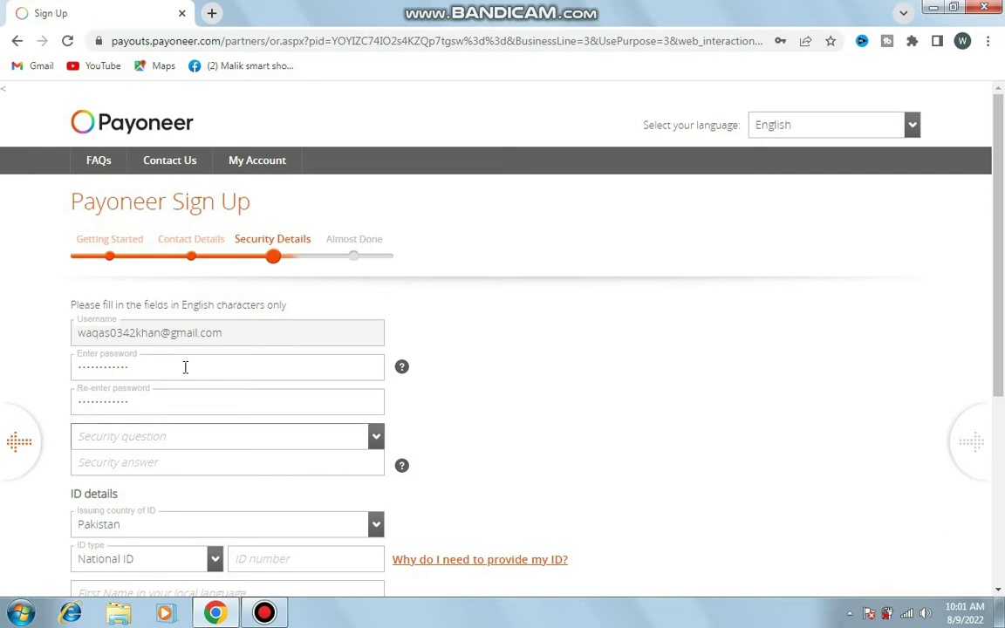
Choose 'Which high school did you attend?' as the security question and type the answer.
{"action": "left_click", "coordinate": [171, 438]}
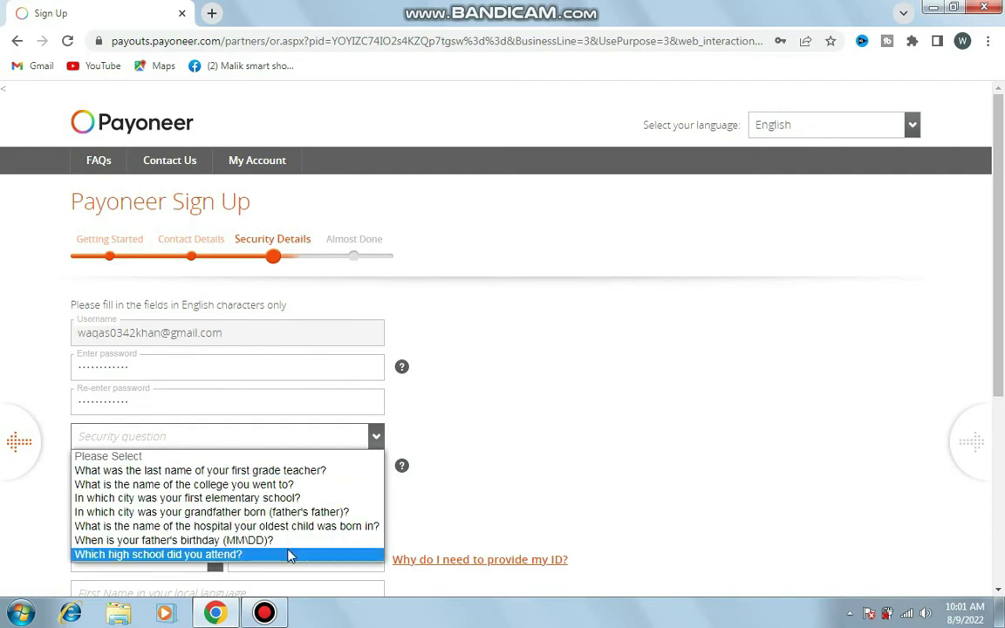
{"action": "left_click", "coordinate": [211, 556]}
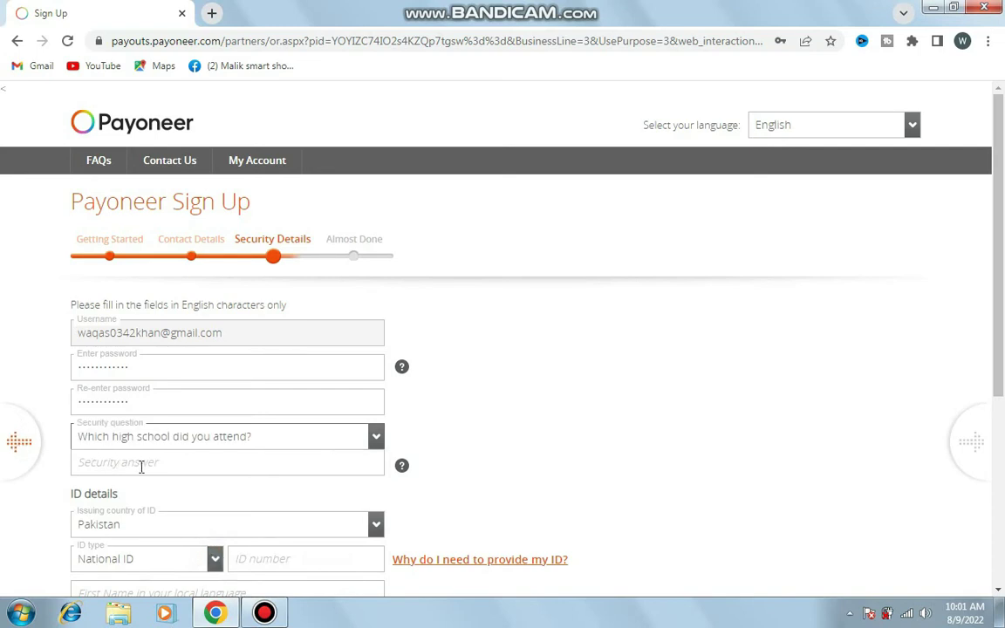
{"action": "left_click", "coordinate": [191, 472]}
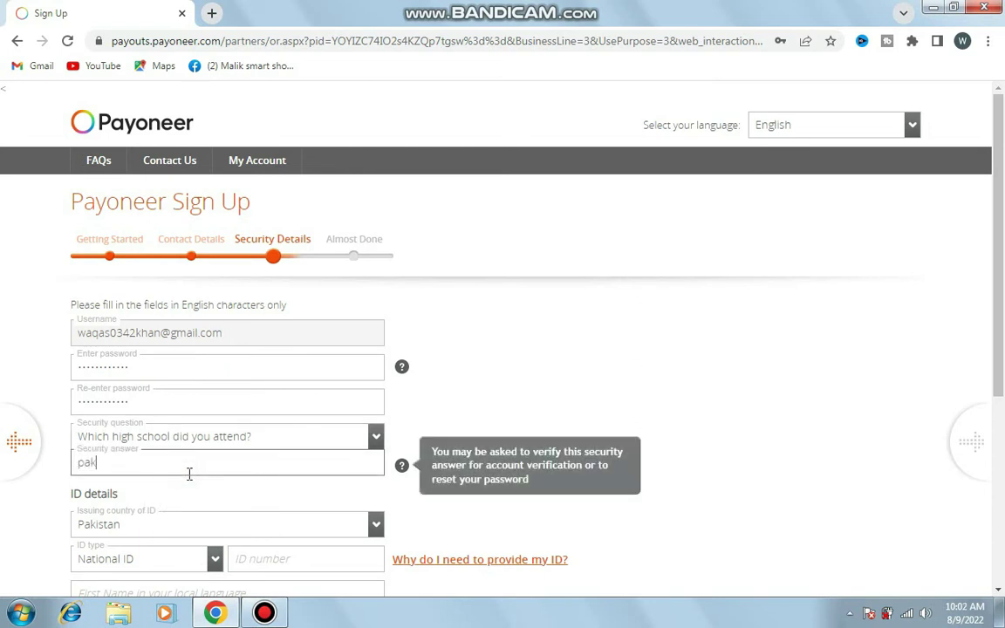
{"action": "scroll", "coordinate": [187, 474], "scroll_direction": "down", "scroll_amount": 2}
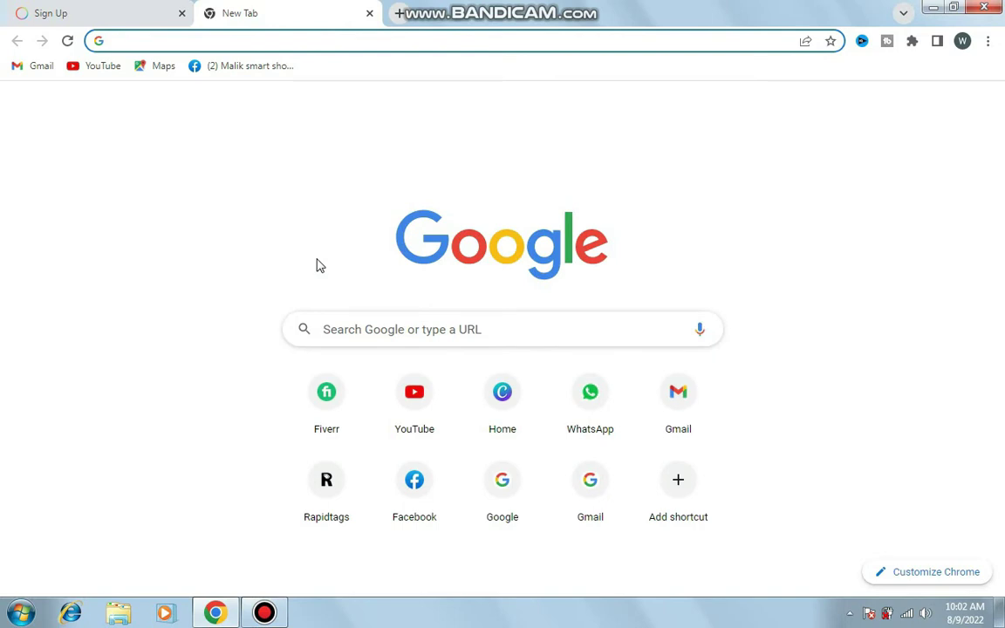
Search Google for 'convert english to urdu'.
{"action": "type", "text": "conv"}
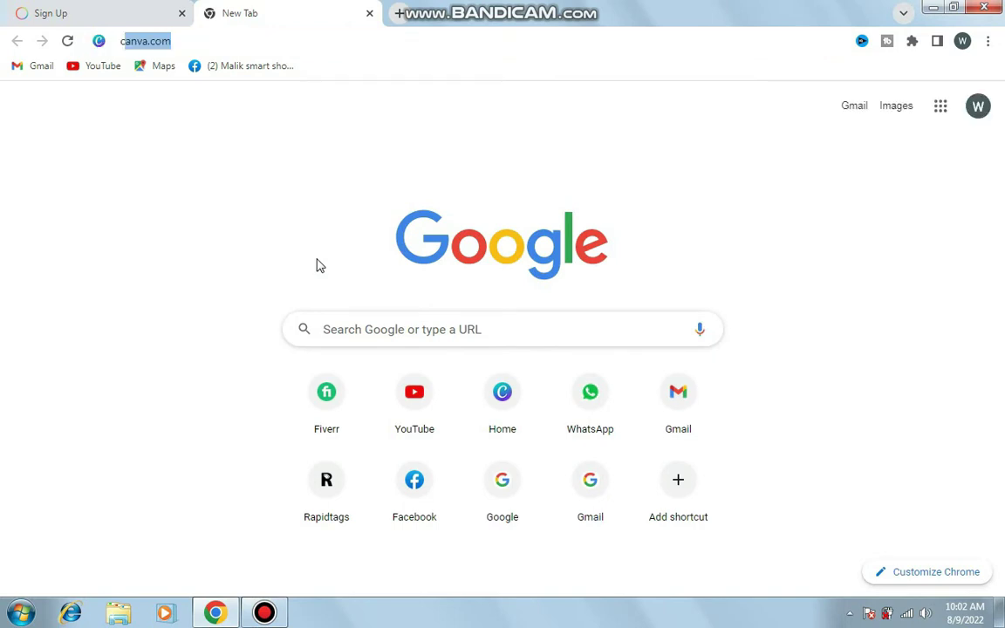
{"action": "type", "text": "ert ec"}
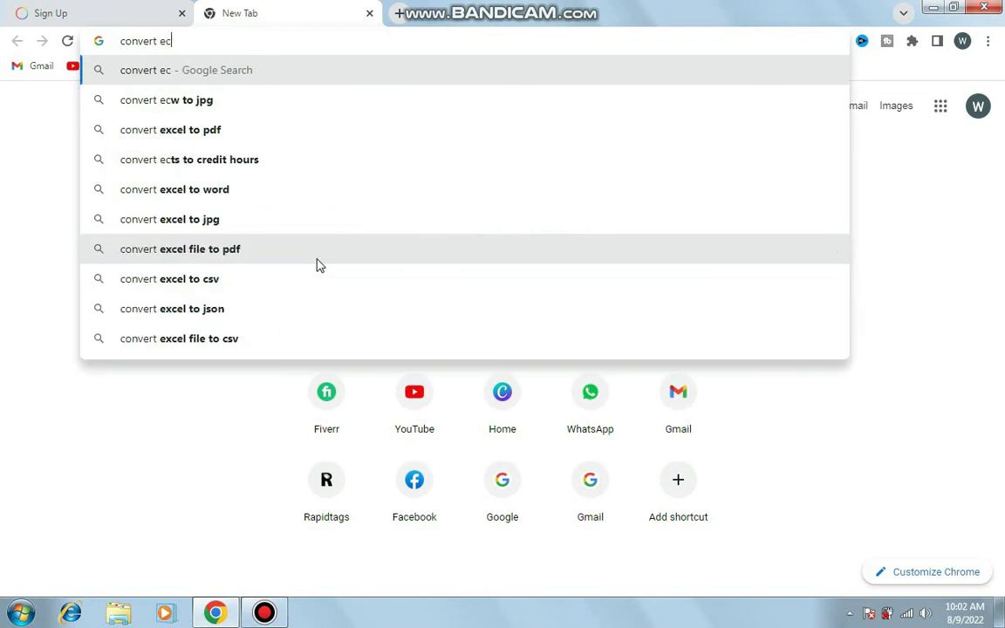
{"action": "key", "text": "BackSpace"}
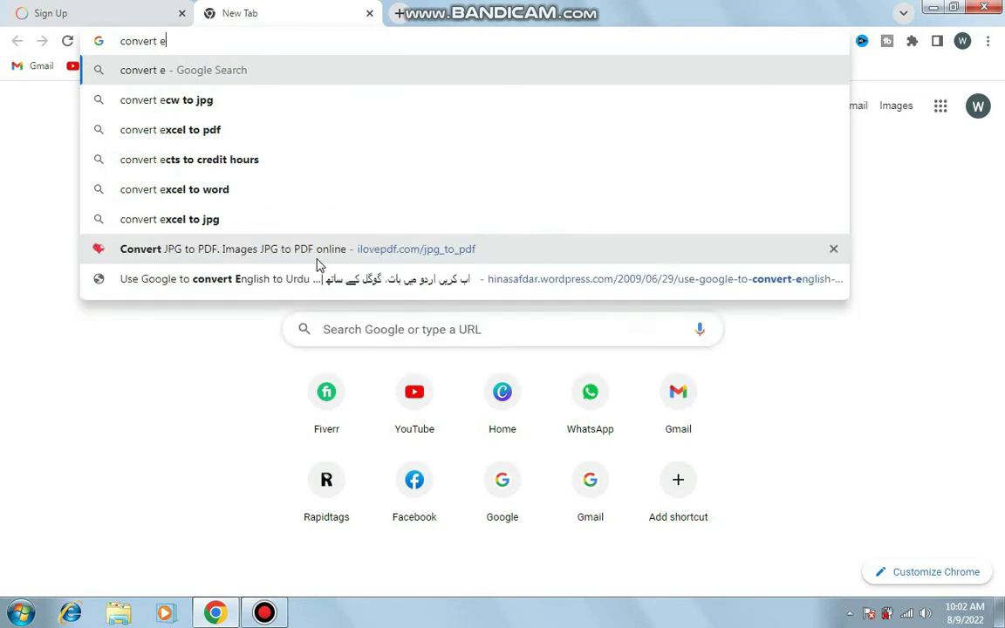
{"action": "type", "text": "ngli"}
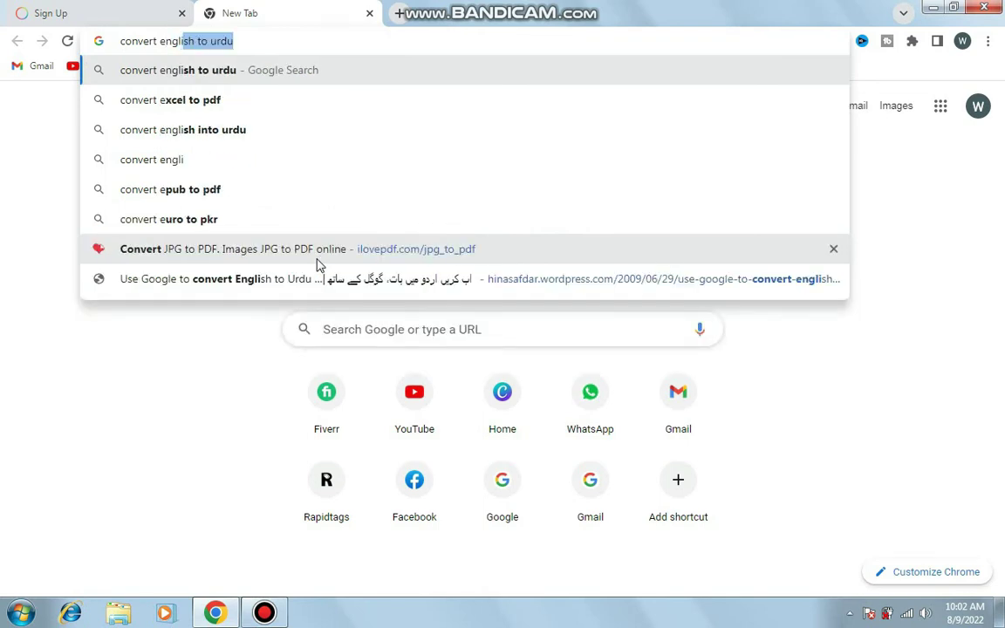
{"action": "key", "text": "Right"}
{"action": "key", "text": "Return"}
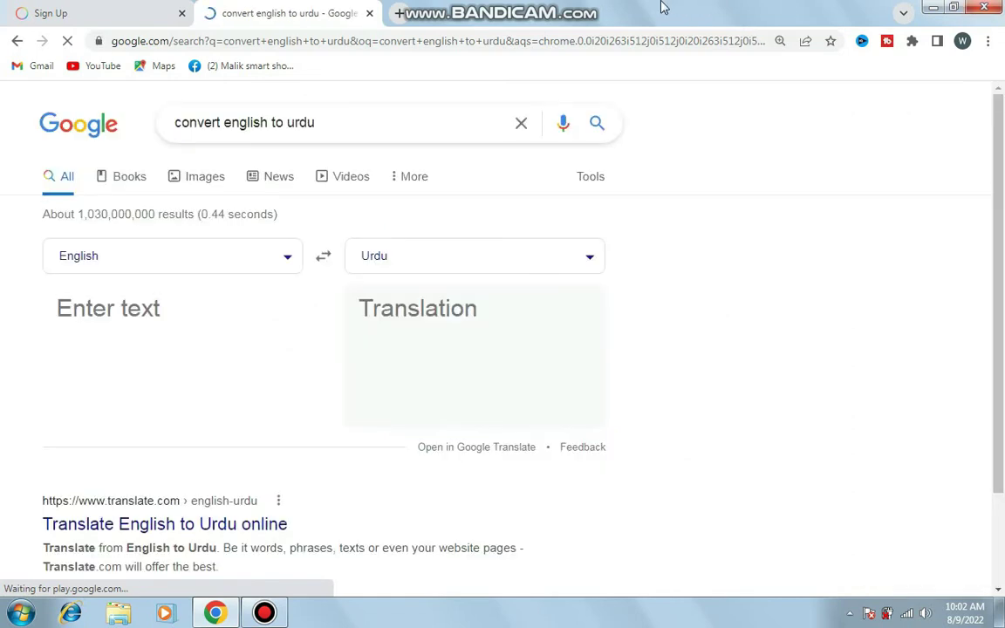
Translate the account holder's name into Urdu and select the Urdu first name.
{"action": "left_click", "coordinate": [187, 304]}
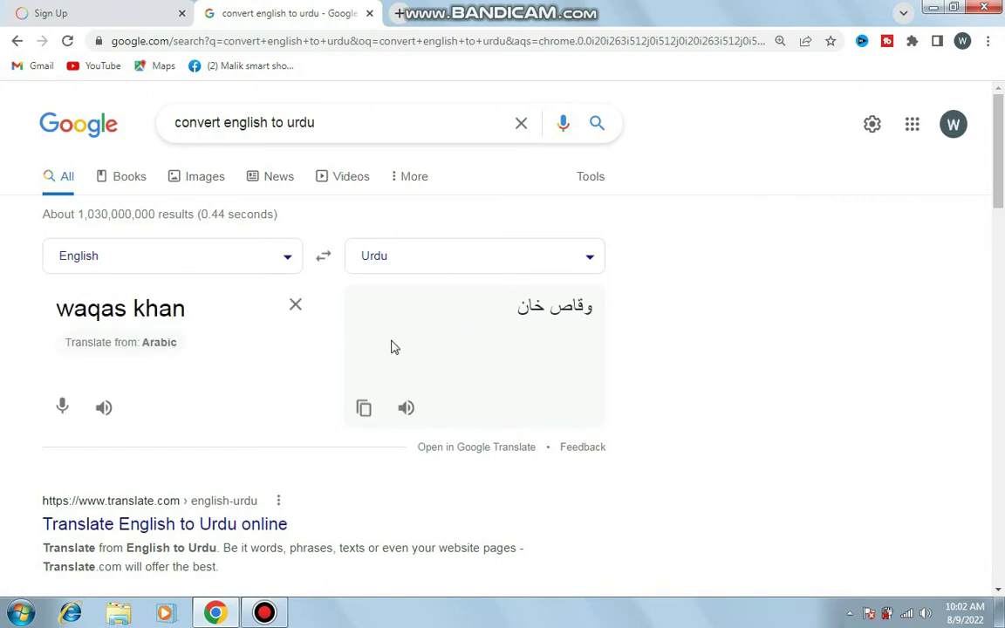
{"action": "left_click_drag", "start_coordinate": [553, 305], "coordinate": [598, 312]}
{"action": "key", "text": "ctrl+c"}
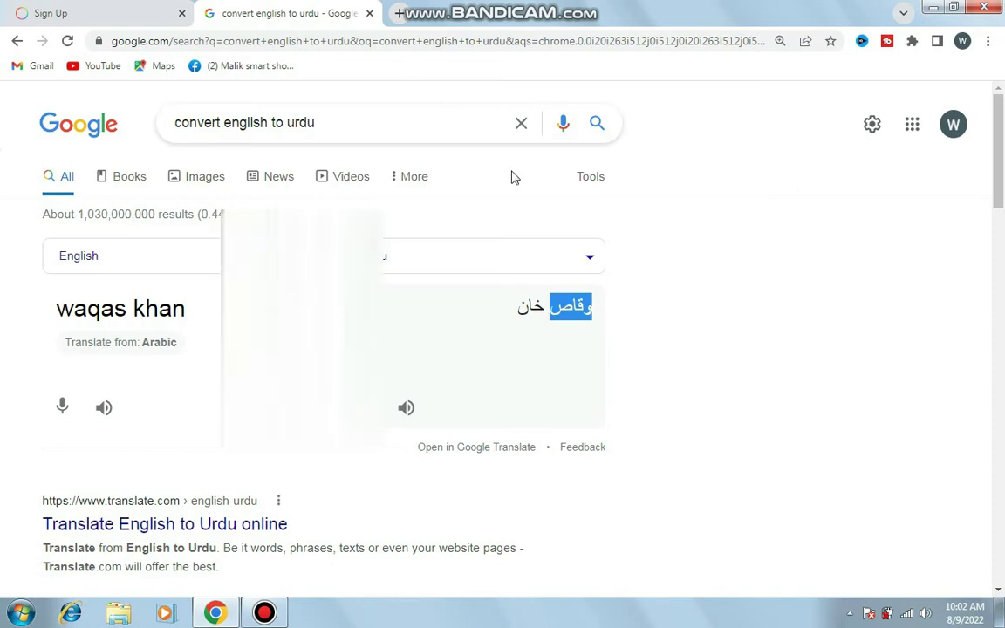
Paste the Urdu first and last names from the translator into the sign-up form.
{"action": "left_click", "coordinate": [51, 13]}
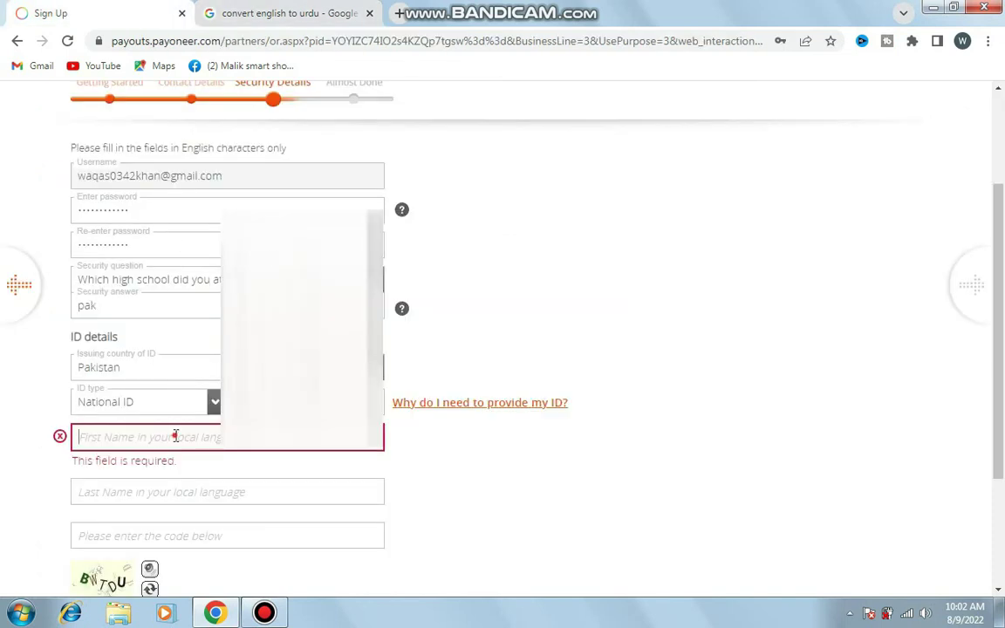
{"action": "key", "text": "ctrl+v"}
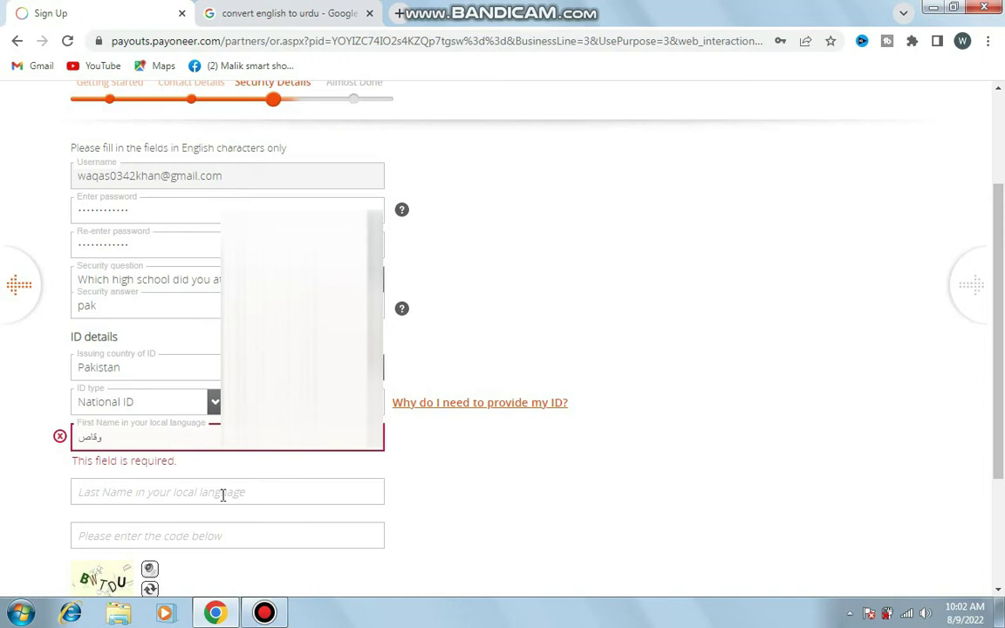
{"action": "left_click", "coordinate": [251, 491]}
{"action": "left_click", "coordinate": [202, 20]}
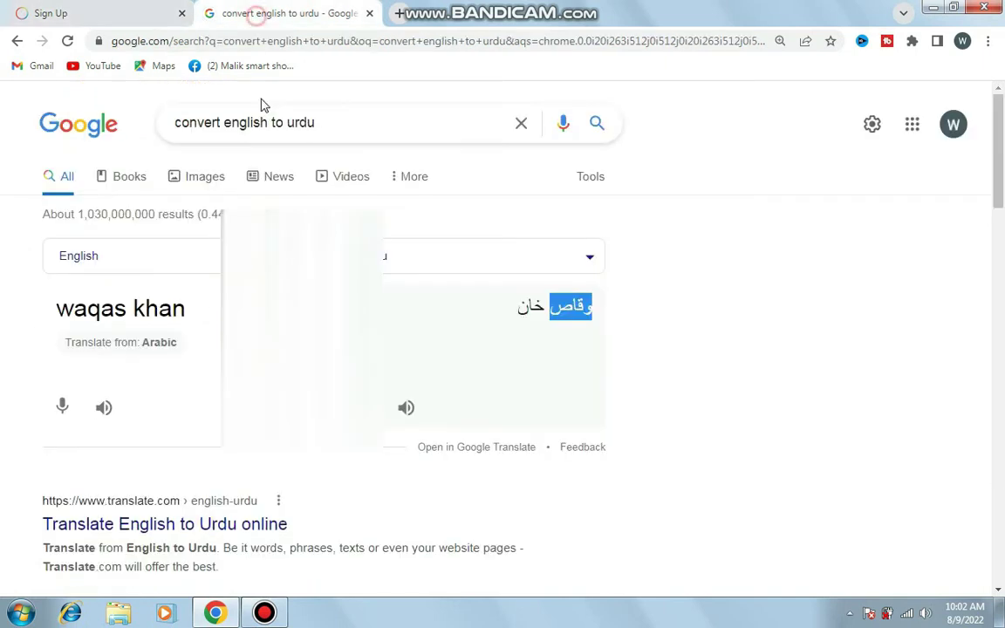
{"action": "left_click", "coordinate": [505, 315]}
{"action": "left_click_drag", "start_coordinate": [520, 311], "coordinate": [542, 318]}
{"action": "key", "text": "ctrl+c"}
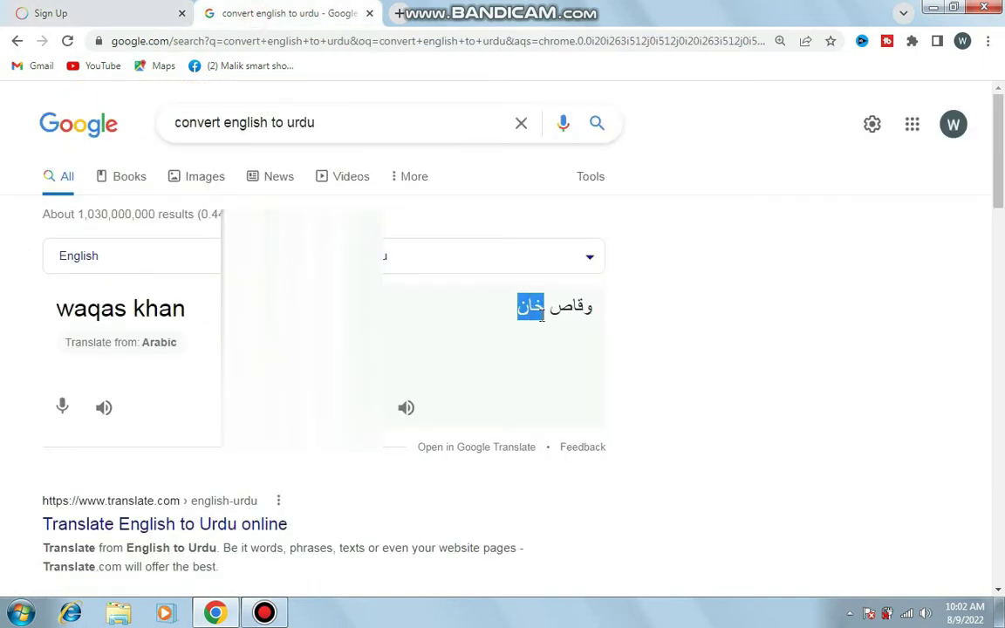
{"action": "left_click", "coordinate": [67, 10]}
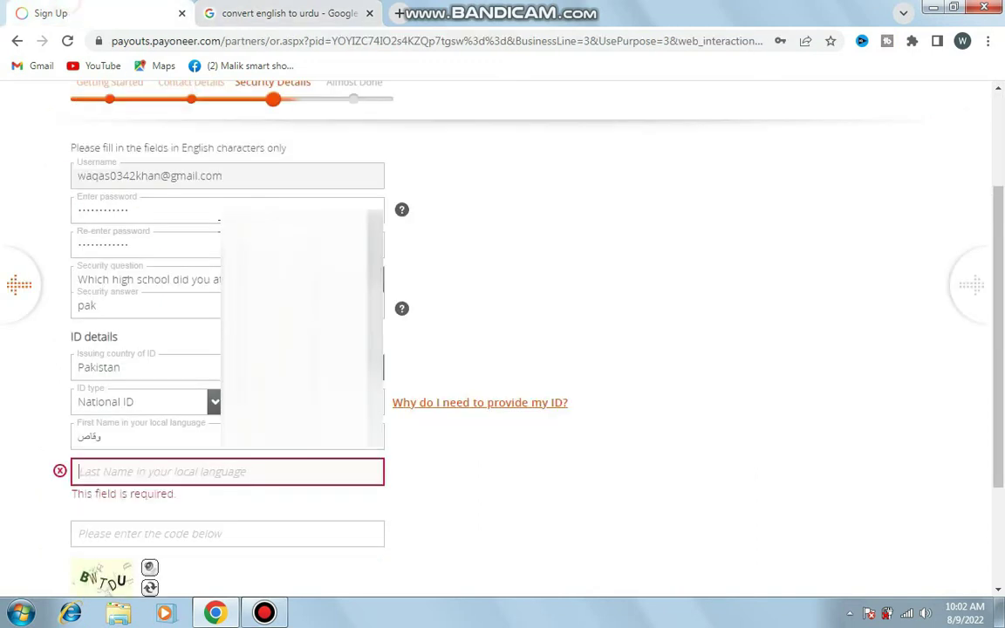
{"action": "key", "text": "ctrl+v"}
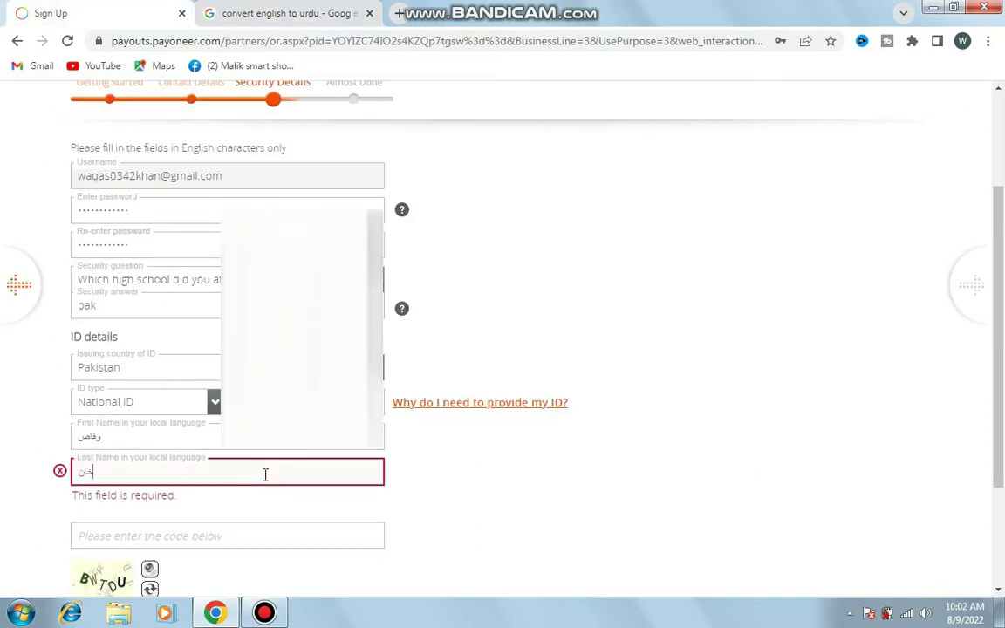
Enter the picture security code and advance to the Almost Done step.
{"action": "left_click", "coordinate": [309, 530]}
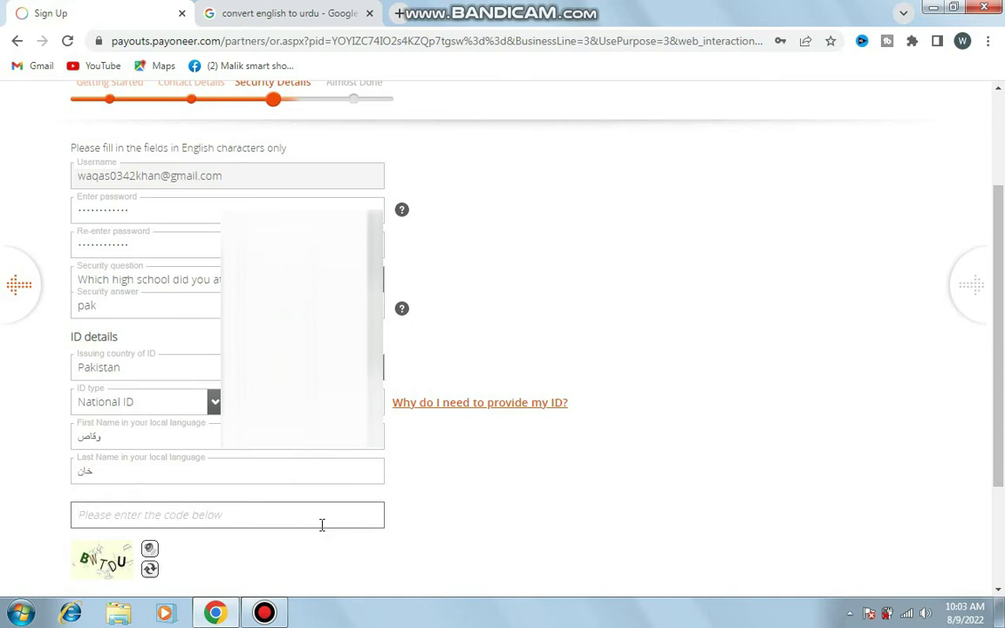
{"action": "type", "text": "BWTDU"}
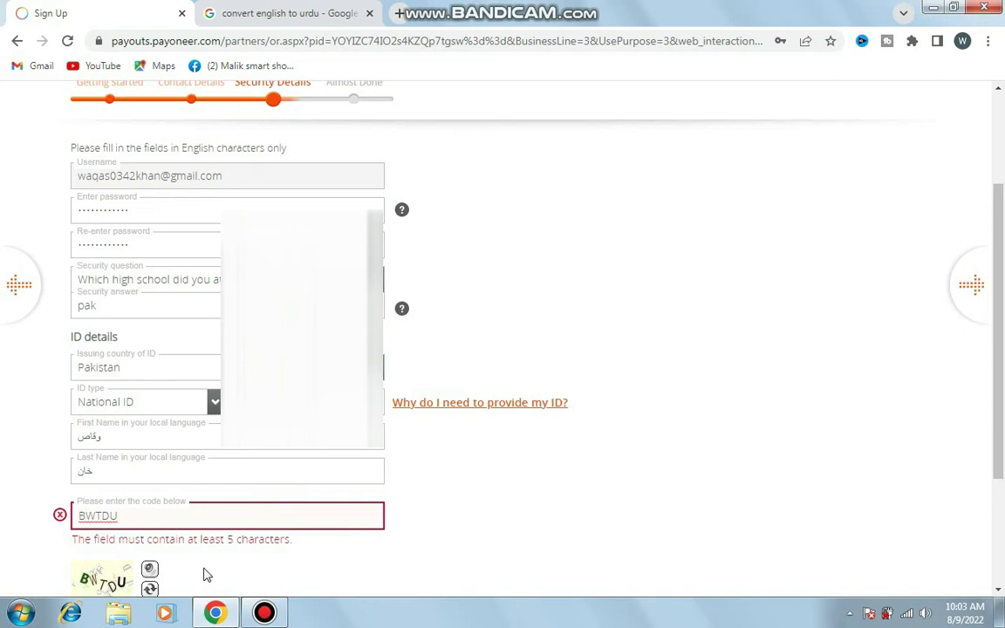
{"action": "scroll", "coordinate": [201, 558], "scroll_direction": "down", "scroll_amount": 3}
{"action": "left_click", "coordinate": [188, 503]}
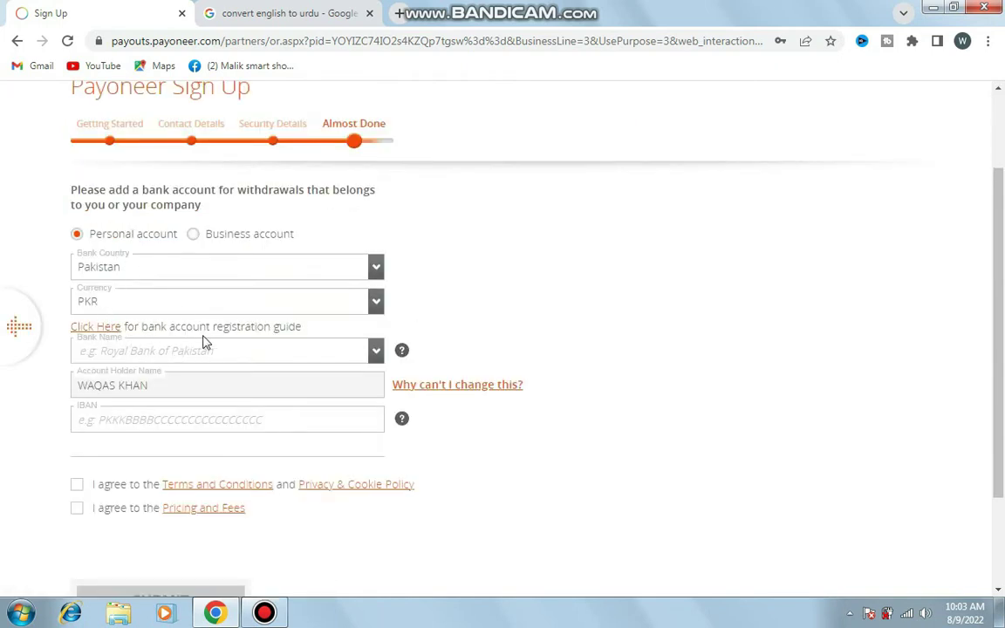
Choose United Bank Limited as the withdrawal bank and fill in the IBAN.
{"action": "scroll", "coordinate": [278, 353], "scroll_direction": "down", "scroll_amount": 1}
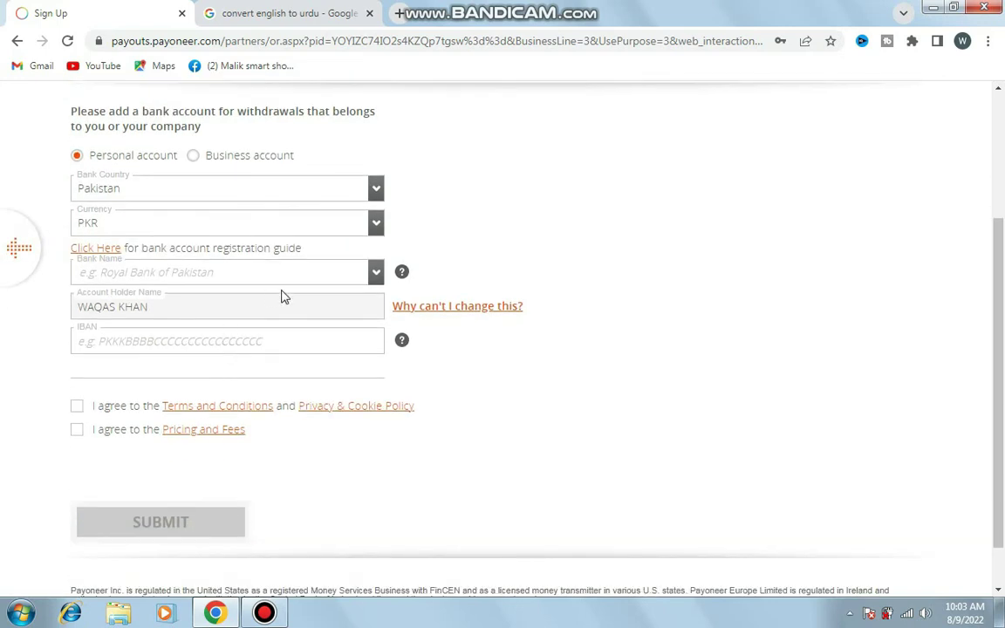
{"action": "left_click", "coordinate": [375, 273]}
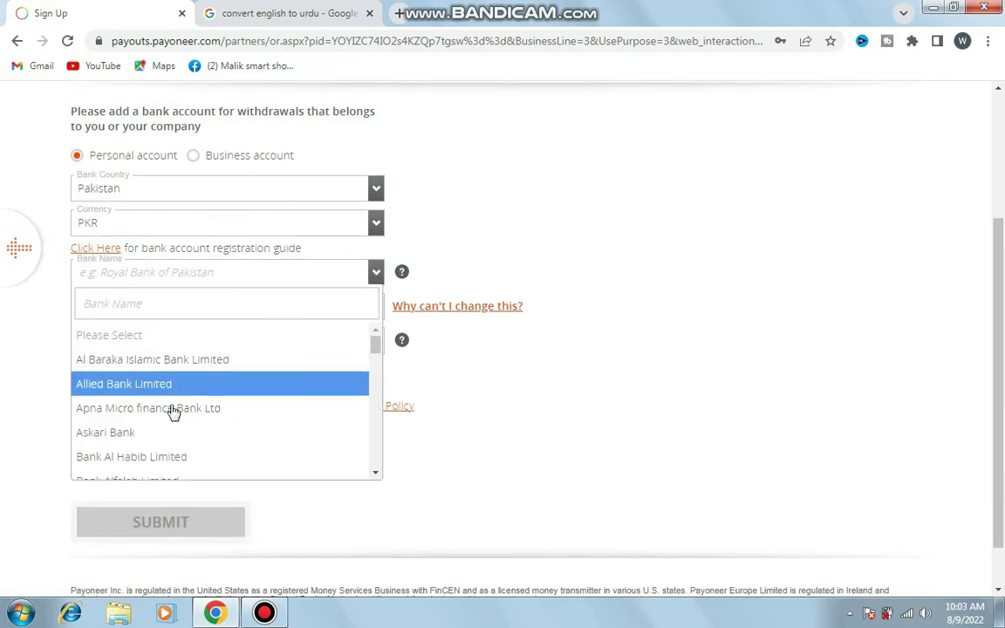
{"action": "left_click_drag", "start_coordinate": [376, 412], "coordinate": [393, 463]}
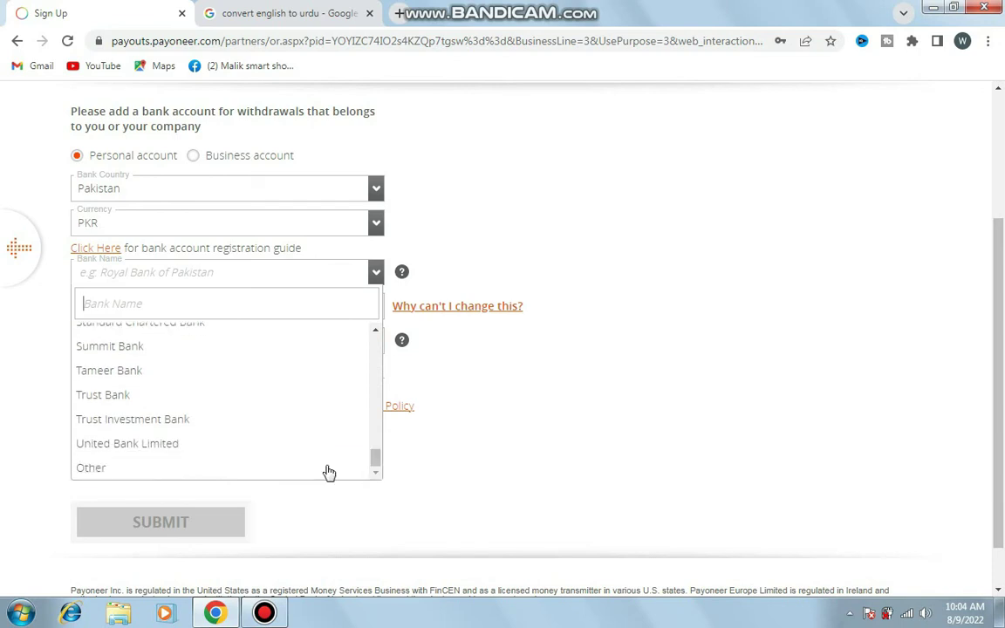
{"action": "left_click", "coordinate": [146, 454]}
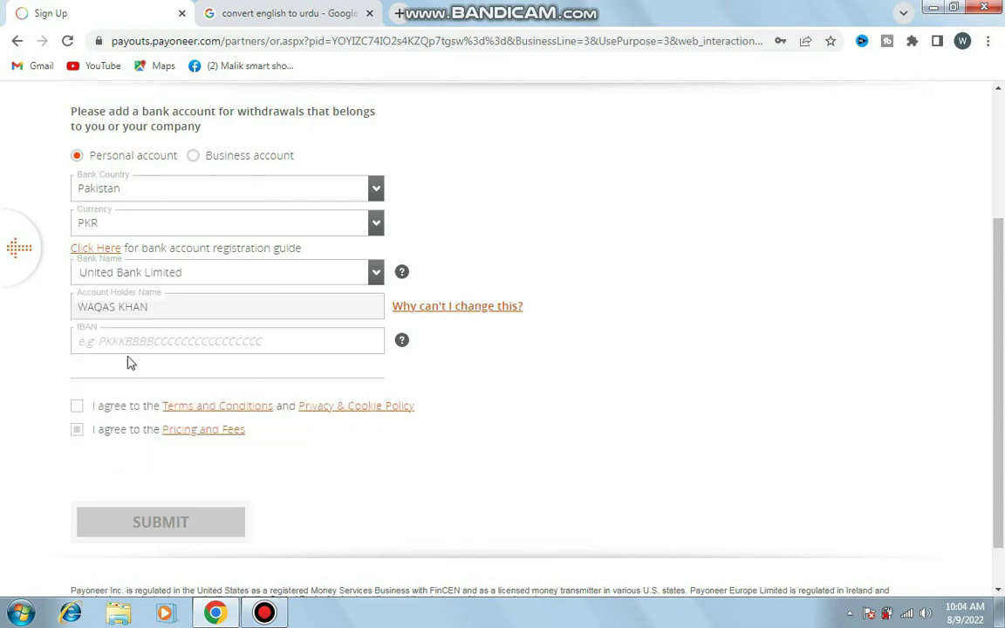
{"action": "left_click", "coordinate": [182, 342]}
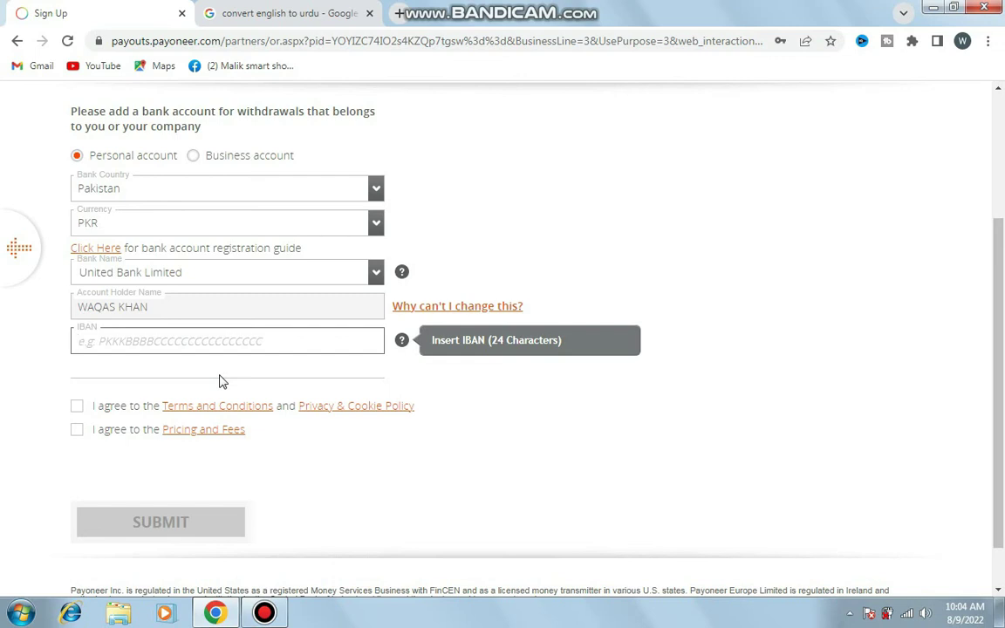
{"action": "left_click", "coordinate": [220, 381]}
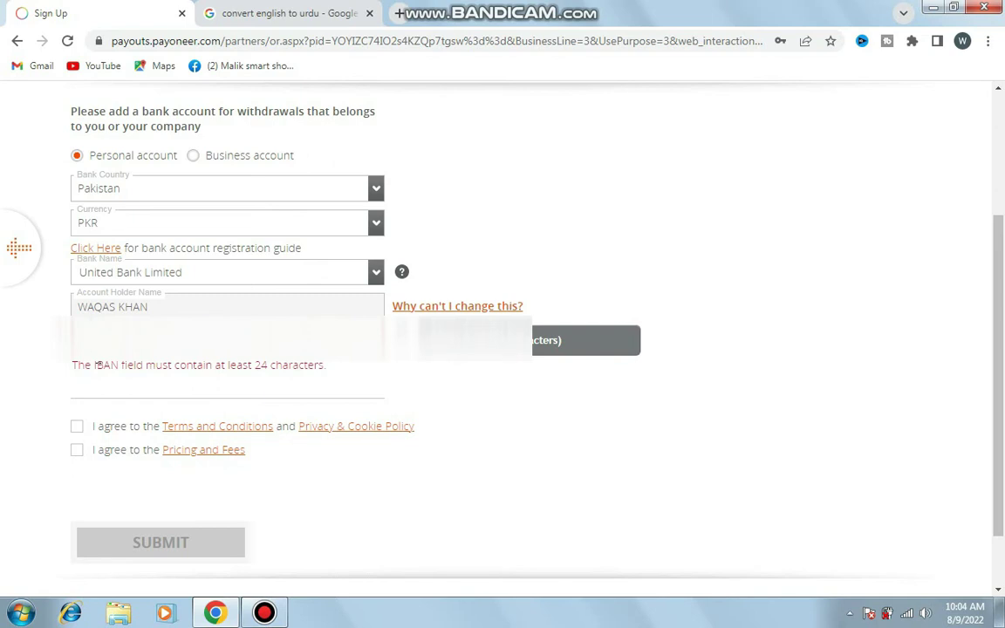
Accept the Pricing and Fees and the Terms and Conditions/Privacy Policy, then submit the application.
{"action": "scroll", "coordinate": [99, 365], "scroll_direction": "down", "scroll_amount": 1}
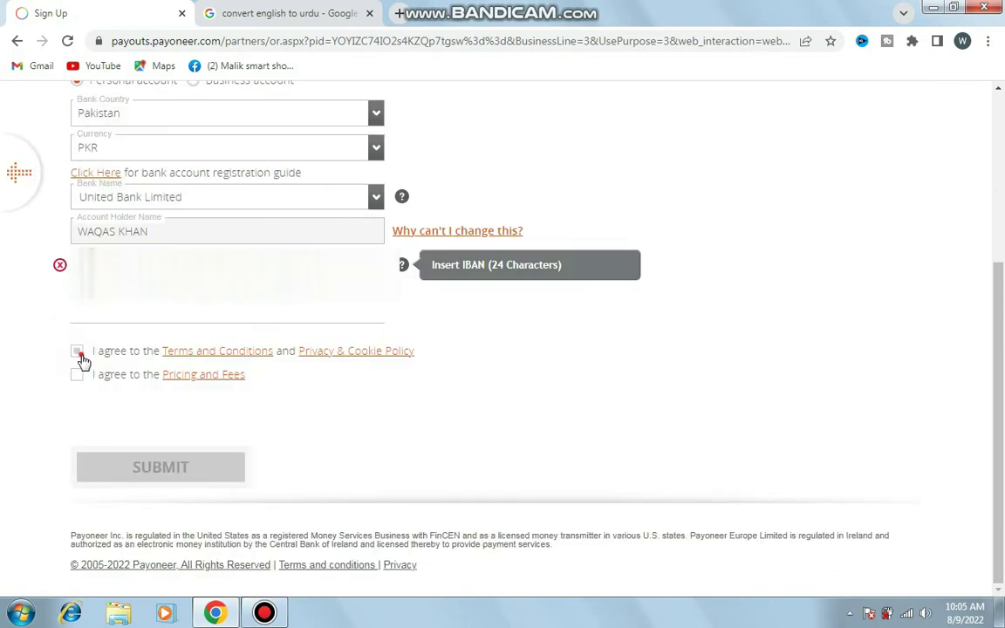
{"action": "left_click", "coordinate": [78, 375]}
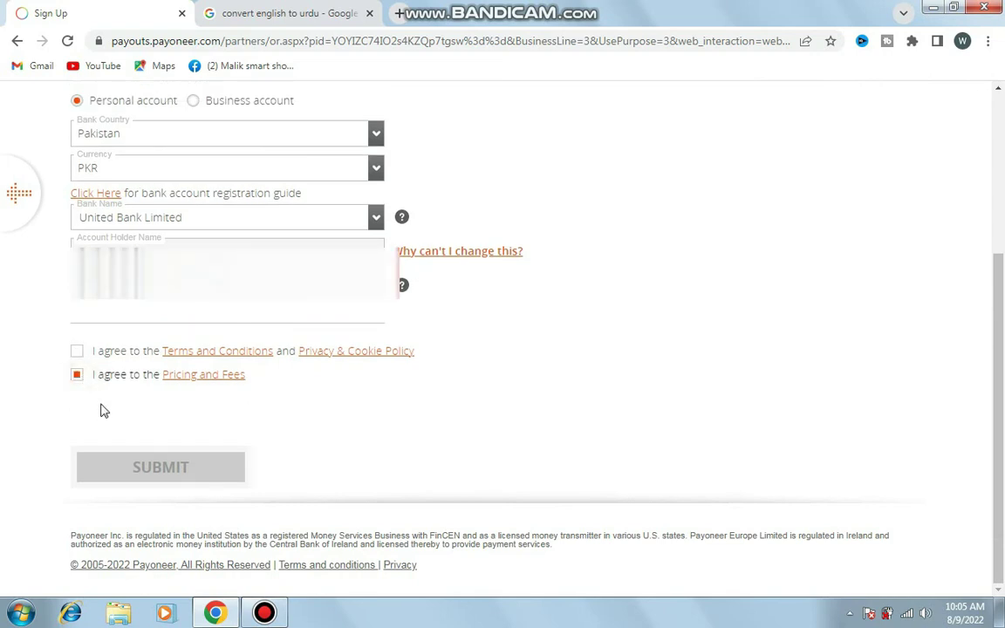
{"action": "left_click", "coordinate": [78, 350]}
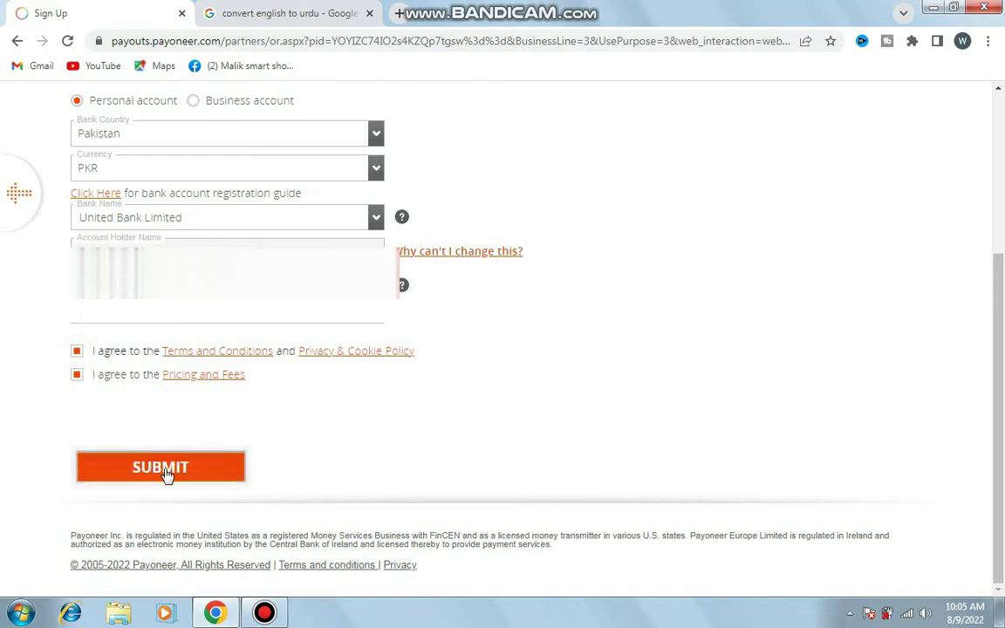
{"action": "left_click", "coordinate": [166, 472]}
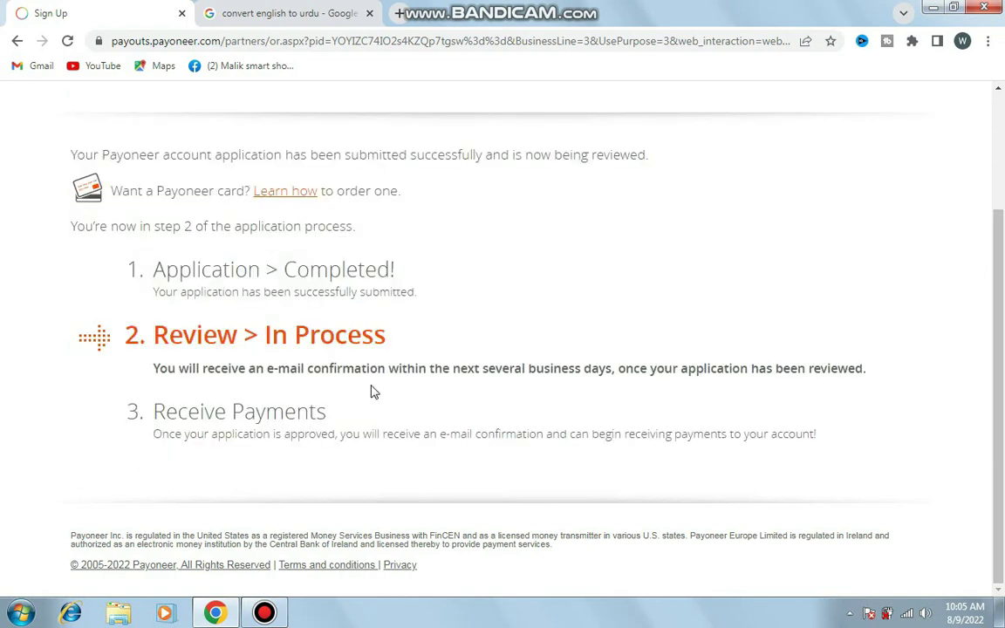
Scroll through the Congratulations page confirming the application is under review.
{"action": "scroll", "coordinate": [371, 391], "scroll_direction": "up", "scroll_amount": 2}
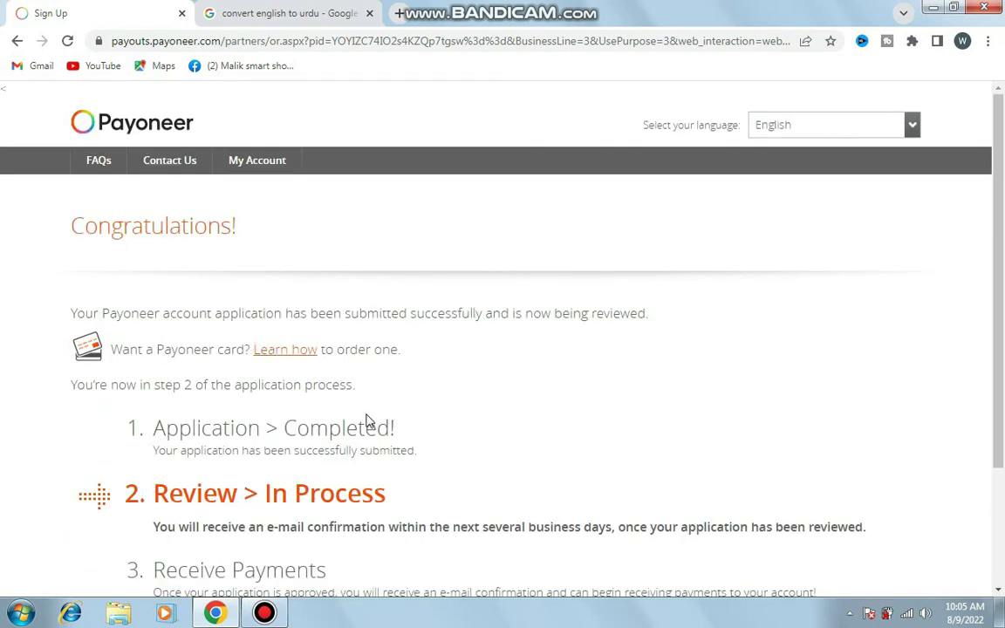
{"action": "scroll", "coordinate": [314, 373], "scroll_direction": "down", "scroll_amount": 2}
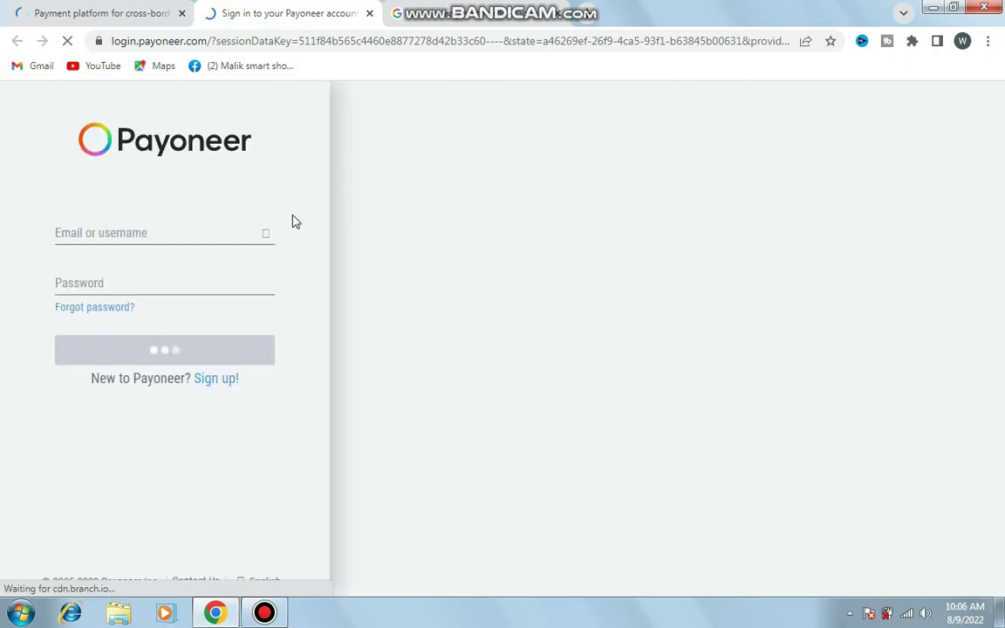
Enter the account e-mail and password in the sign-in form and submit them.
{"action": "left_click", "coordinate": [126, 232]}
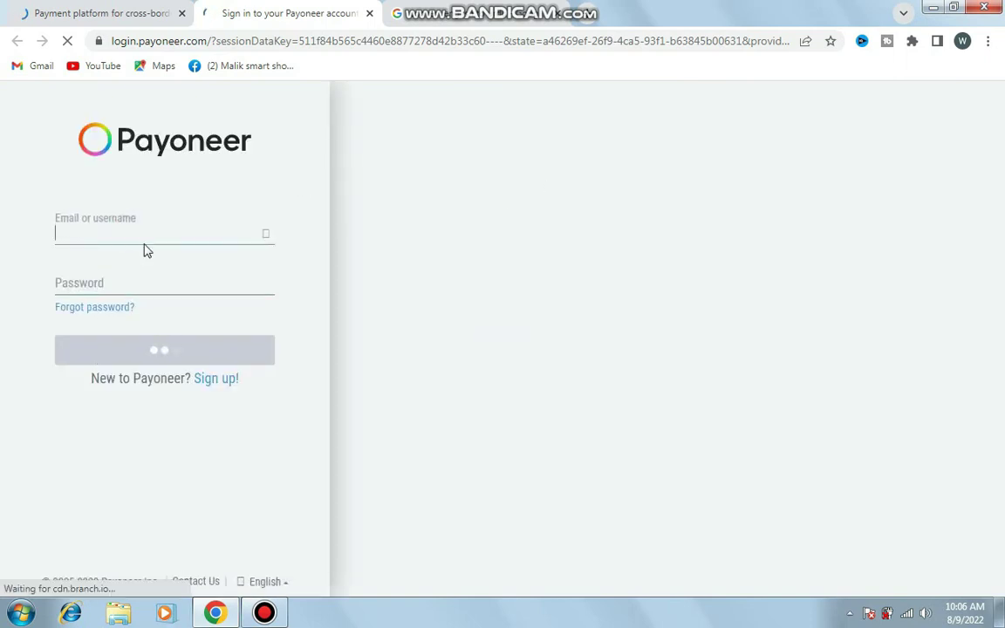
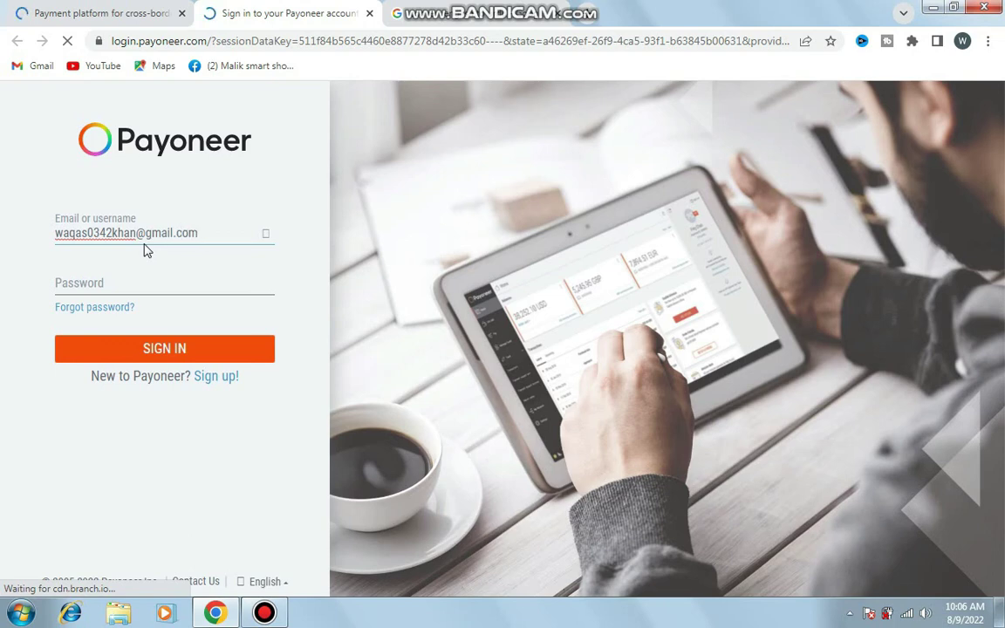
{"action": "key", "text": "Tab"}
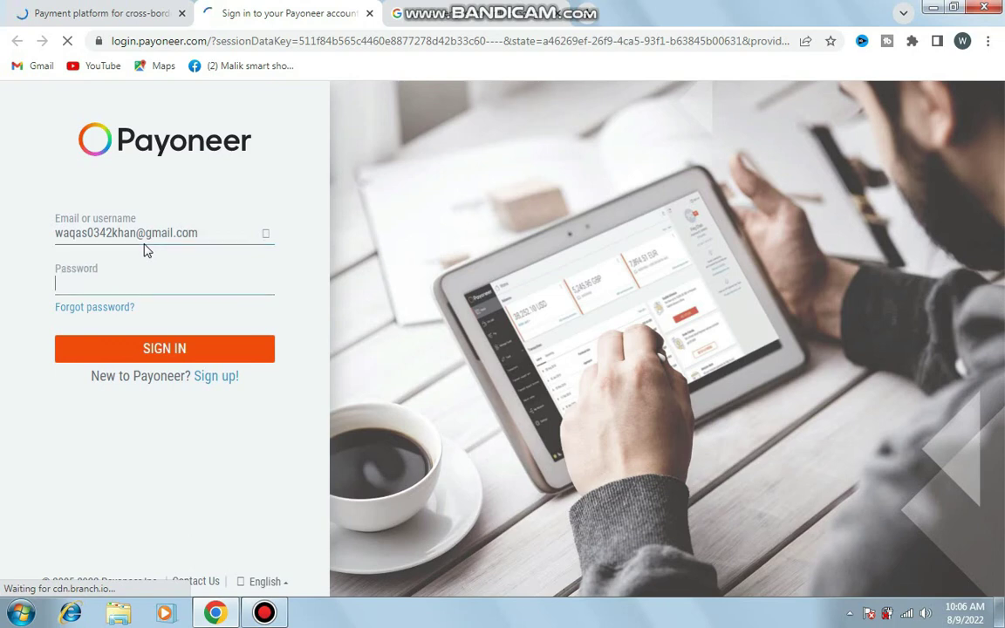
{"action": "type", "text": "•"}
{"action": "key", "text": "Return"}
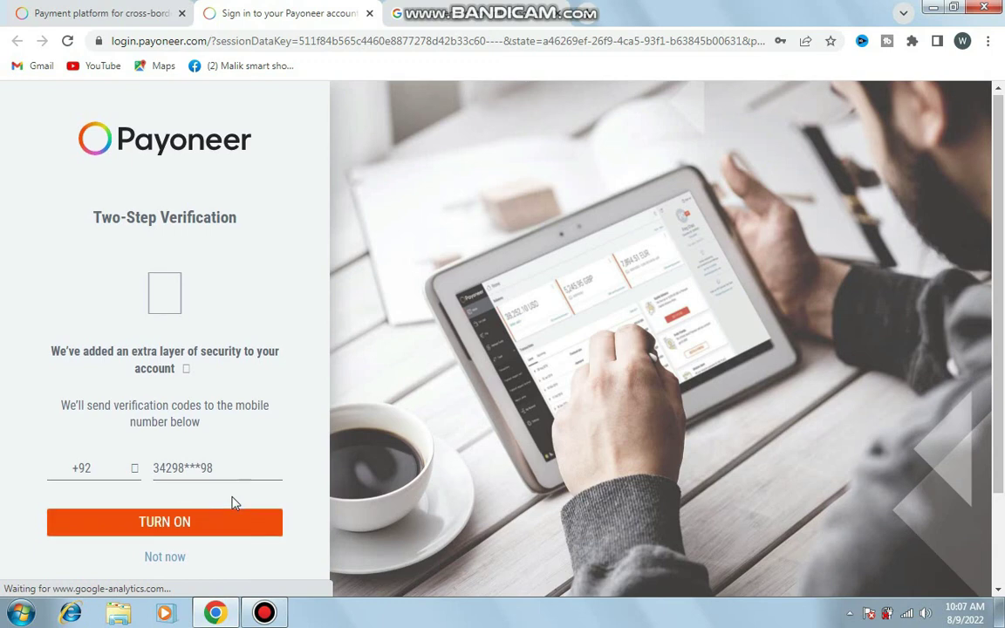
Turn on two-step verification, submit the texted six-digit code, and dismiss the timeout message.
{"action": "scroll", "coordinate": [232, 503], "scroll_direction": "down", "scroll_amount": 1}
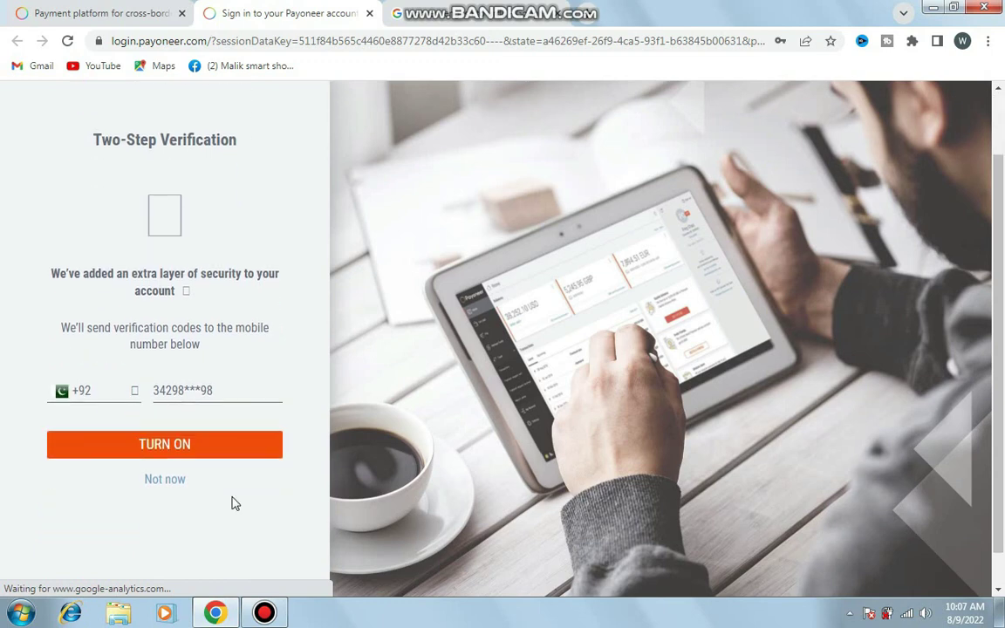
{"action": "left_click", "coordinate": [199, 457]}
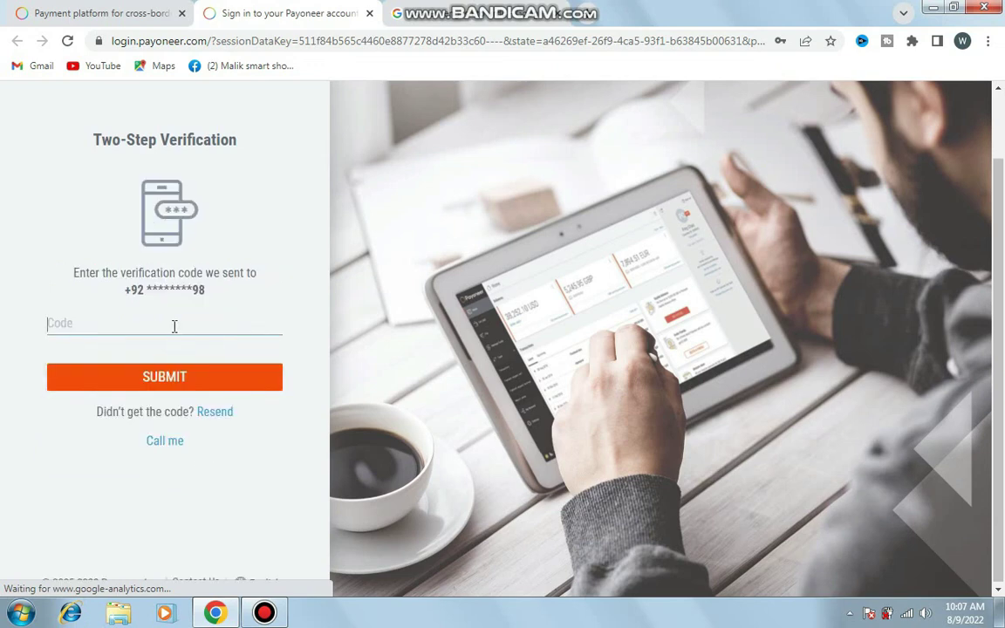
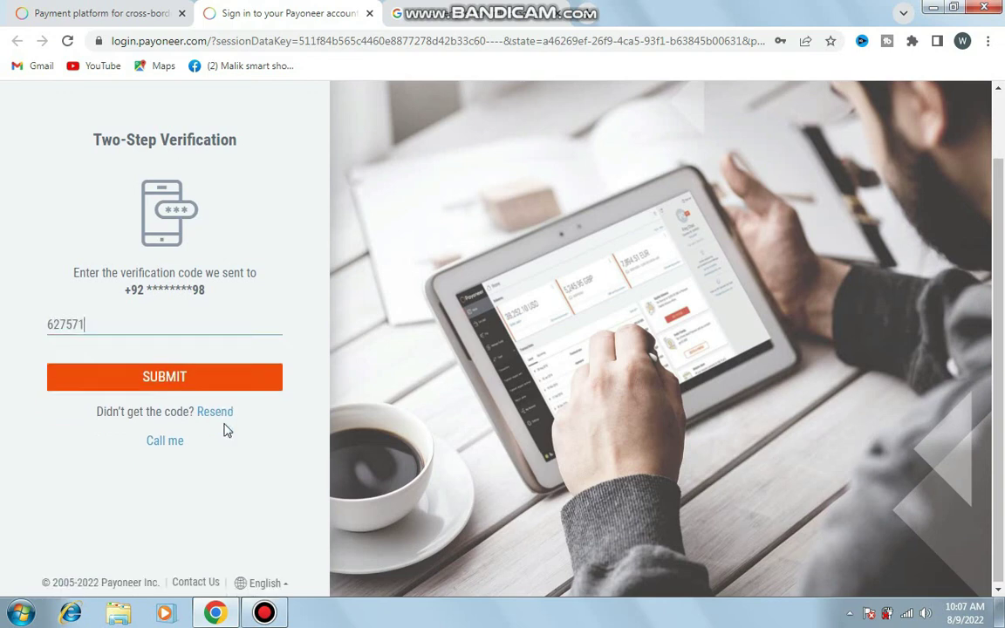
{"action": "key", "text": "Return"}
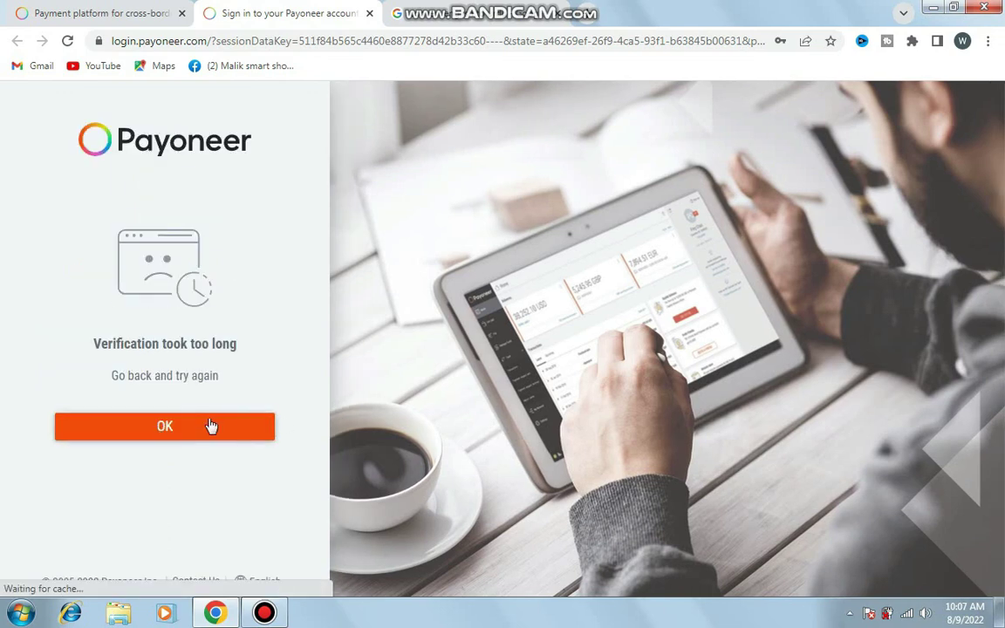
{"action": "left_click", "coordinate": [161, 427]}
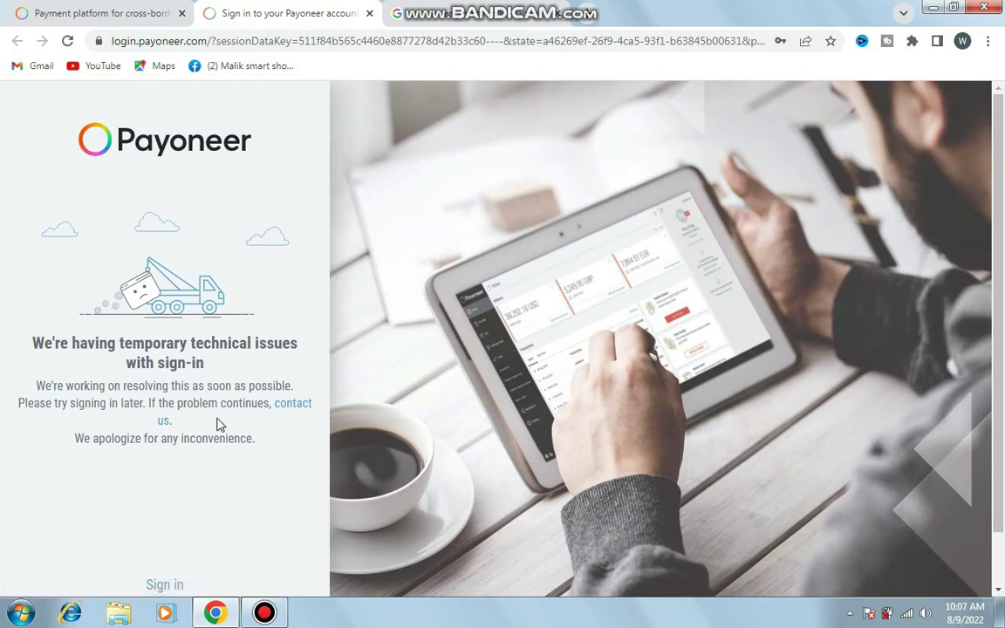
{"action": "scroll", "coordinate": [219, 426], "scroll_direction": "down", "scroll_amount": 1}
Switch from the homepage tab back to the 'Sign in to your Payoneer account' tab.
{"action": "scroll", "coordinate": [161, 472], "scroll_direction": "up", "scroll_amount": 1}
{"action": "key", "text": "ctrl+shift+Tab"}
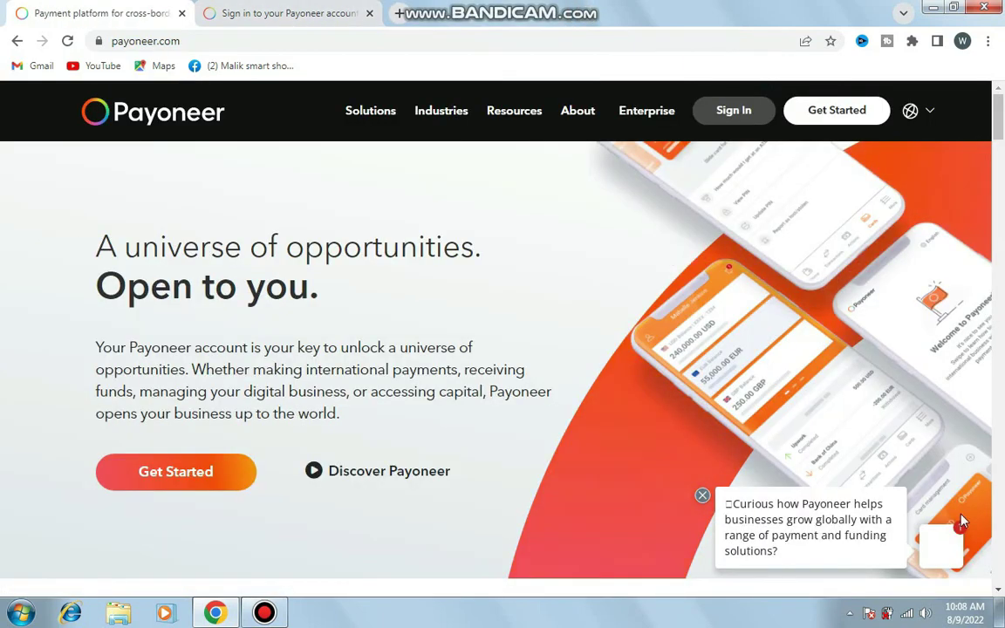
{"action": "left_click", "coordinate": [209, 10]}
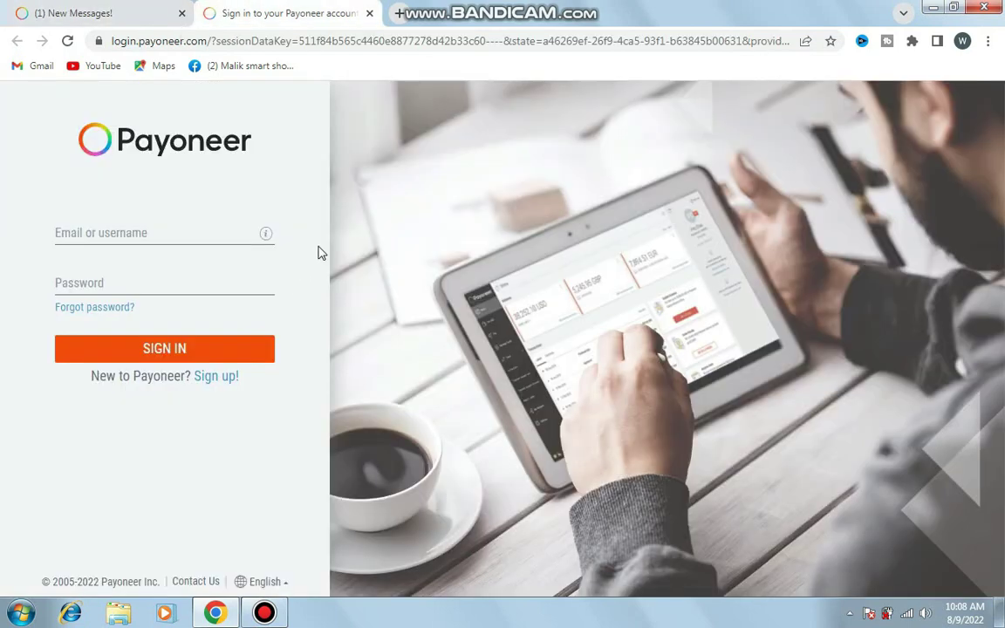